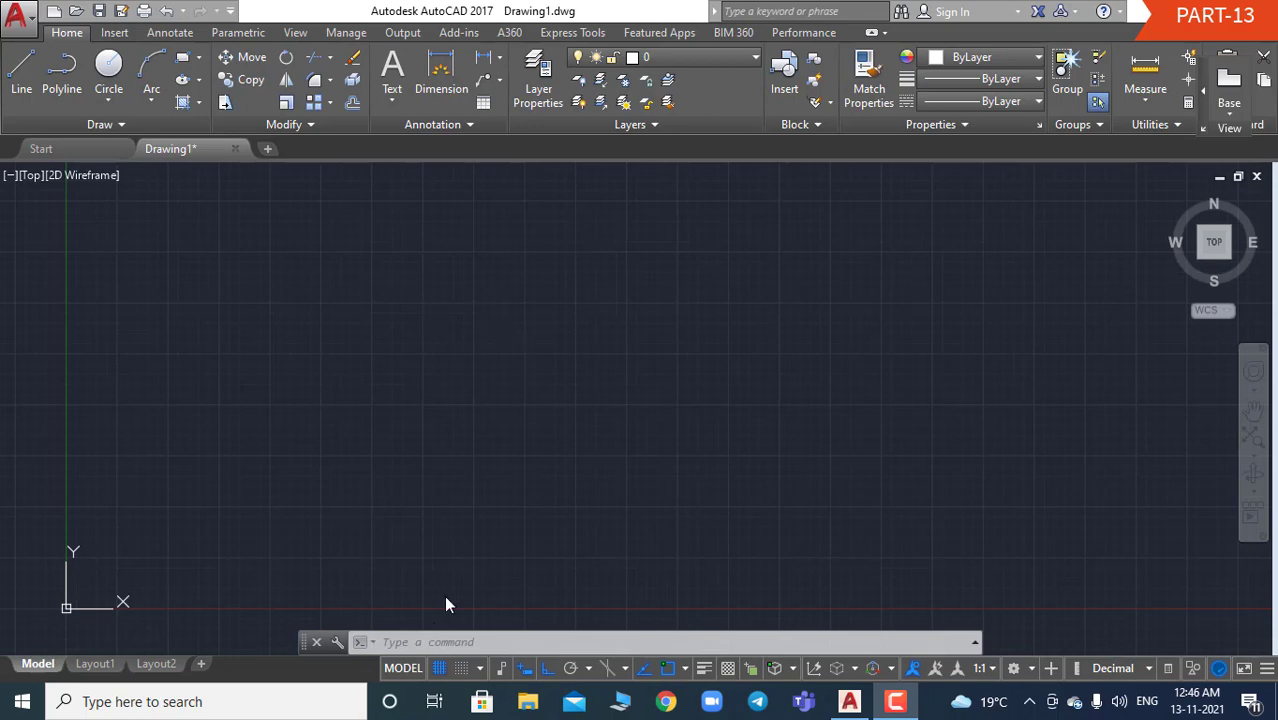
- Draw the top horizontal line
{"action": "left_click", "coordinate": [427, 636]}
{"action": "key", "text": "Escape"}
{"action": "key", "text": "Escape"}
{"action": "key", "text": "Escape"}
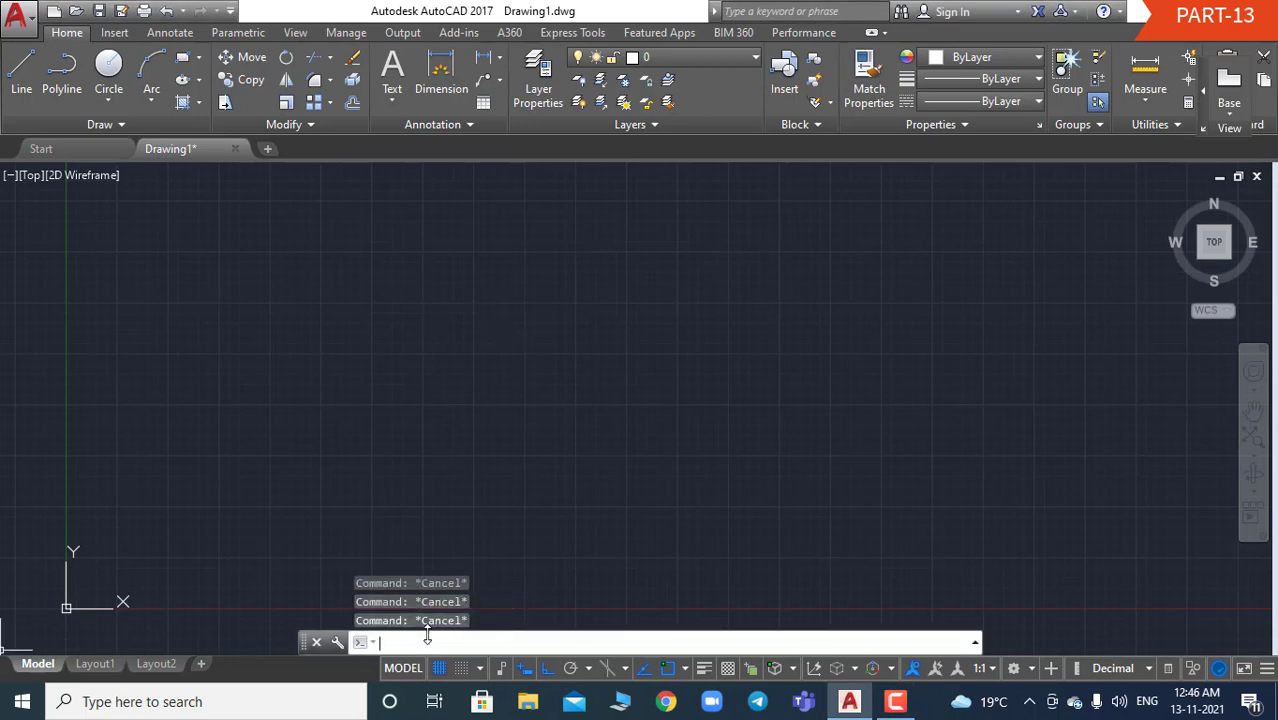
{"action": "type", "text": "L"}
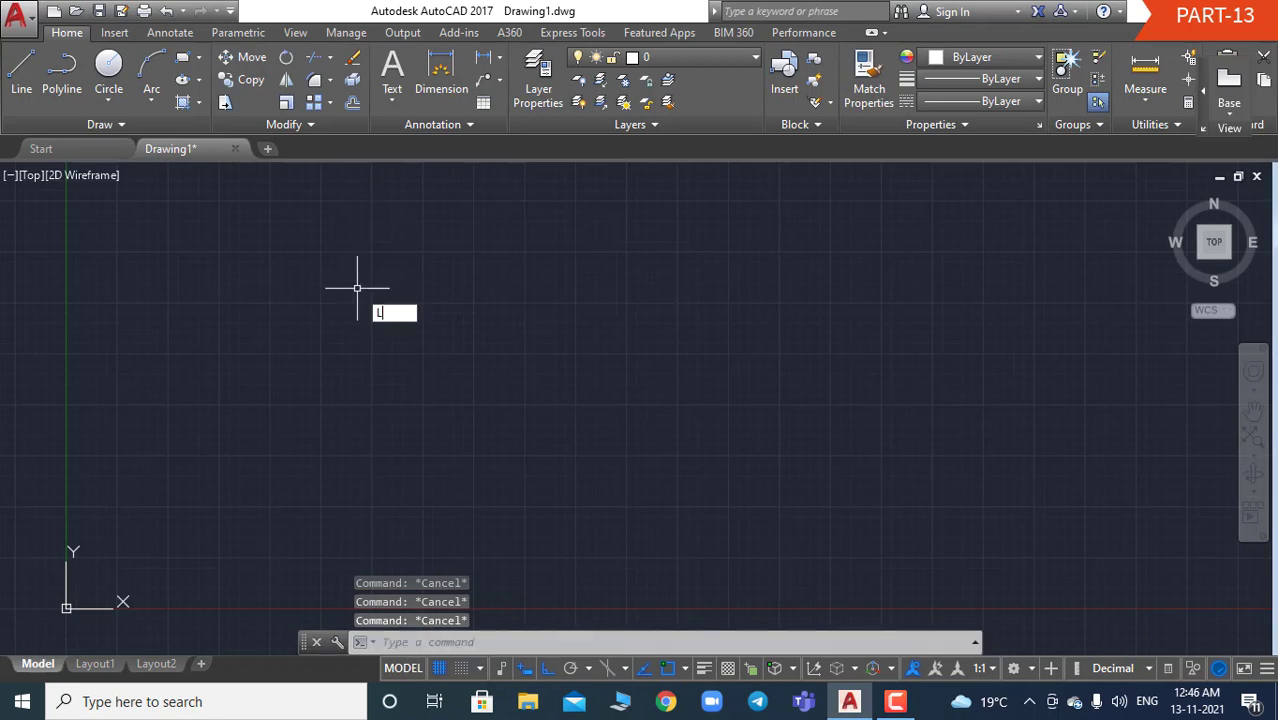
{"action": "key", "text": "Return"}
{"action": "left_click", "coordinate": [302, 281]}
{"action": "left_click", "coordinate": [712, 281]}
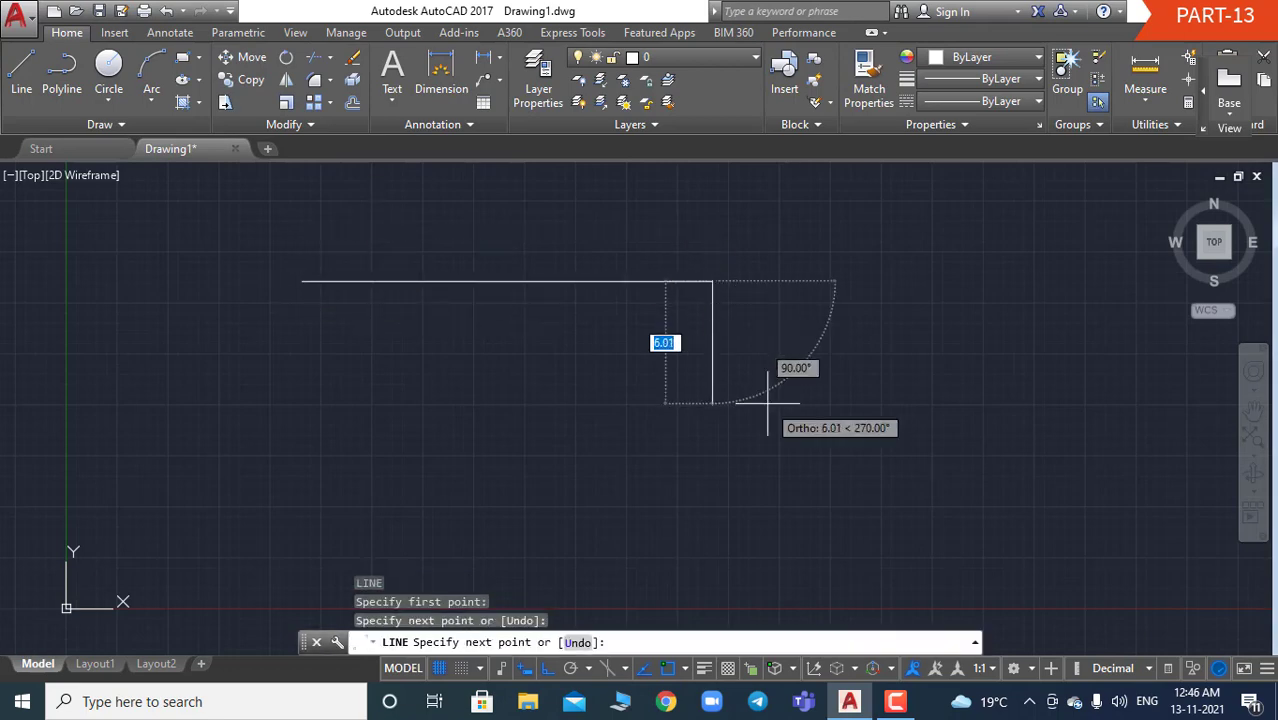
{"action": "key", "text": "Escape"}
{"action": "key", "text": "Escape"}
{"action": "key", "text": "Escape"}
- Draw two more horizontal lines below it, each starting further left and reaching further right
{"action": "type", "text": "L"}
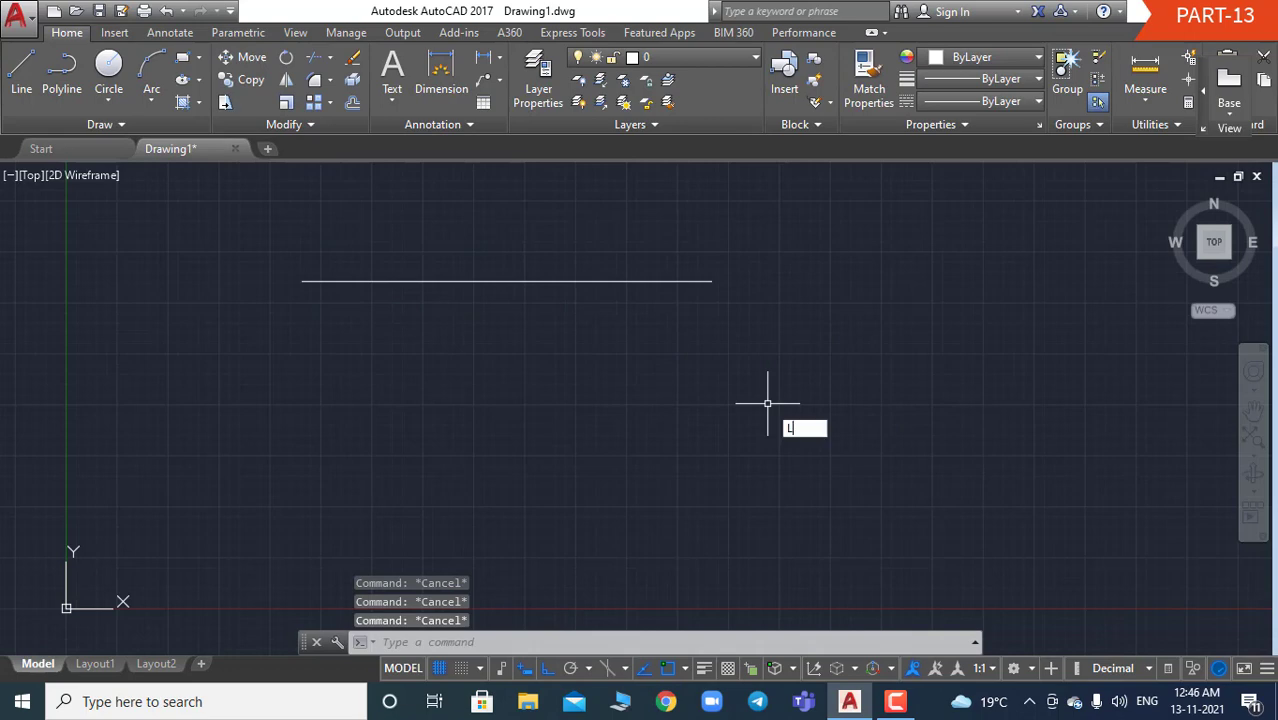
{"action": "key", "text": "Return"}
{"action": "left_click", "coordinate": [274, 317]}
{"action": "left_click", "coordinate": [807, 317]}
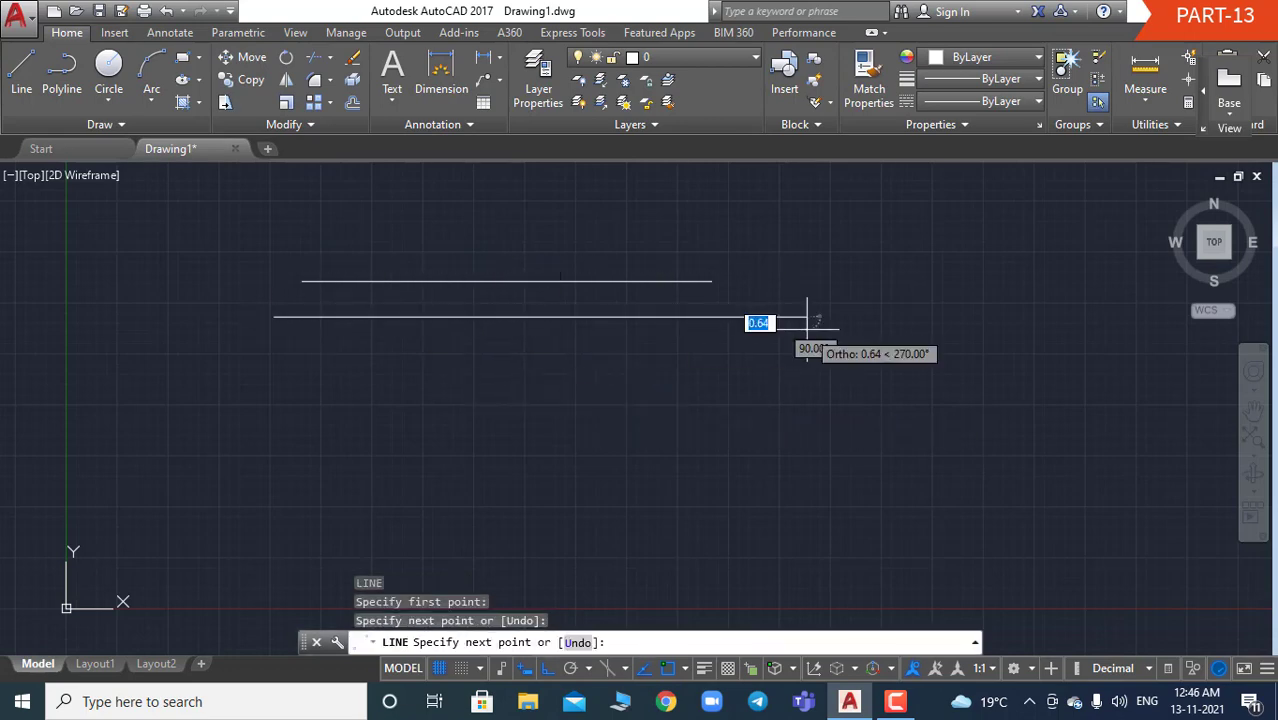
{"action": "key", "text": "Escape"}
{"action": "key", "text": "Escape"}
{"action": "key", "text": "Escape"}
{"action": "key", "text": "Escape"}
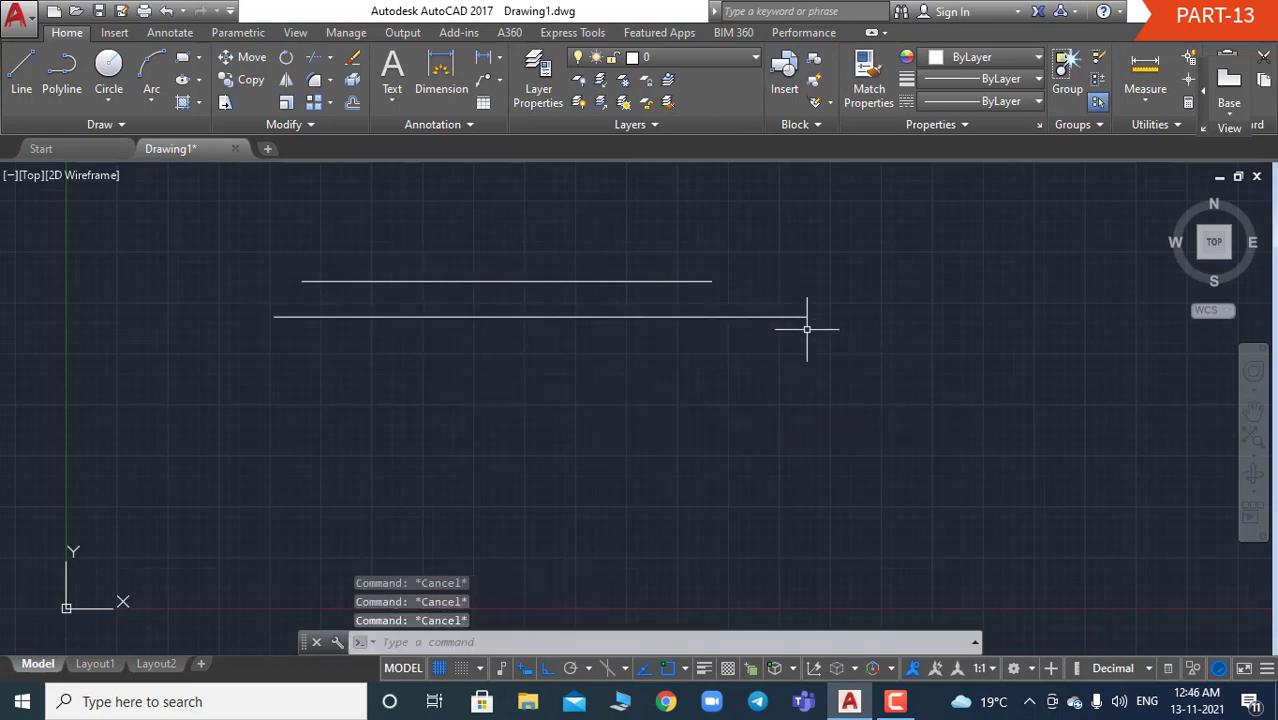
{"action": "type", "text": "L"}
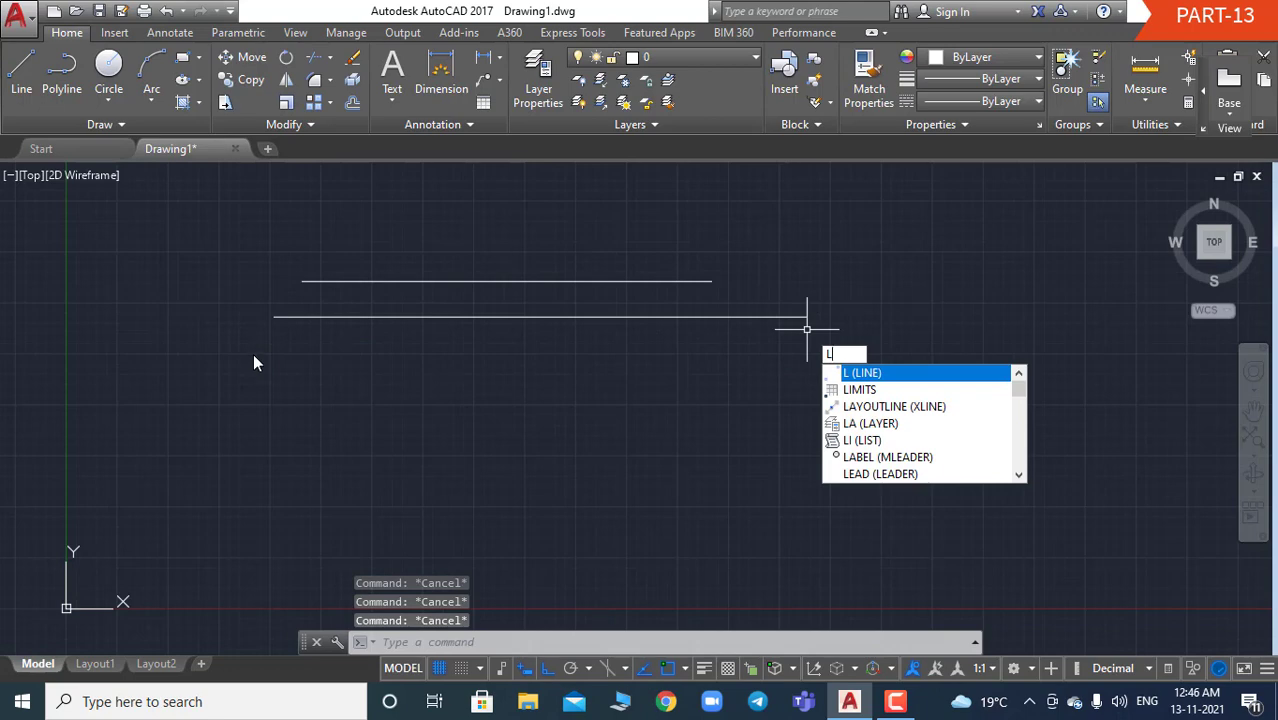
{"action": "key", "text": "Return"}
{"action": "left_click", "coordinate": [268, 352]}
{"action": "left_click", "coordinate": [922, 352]}
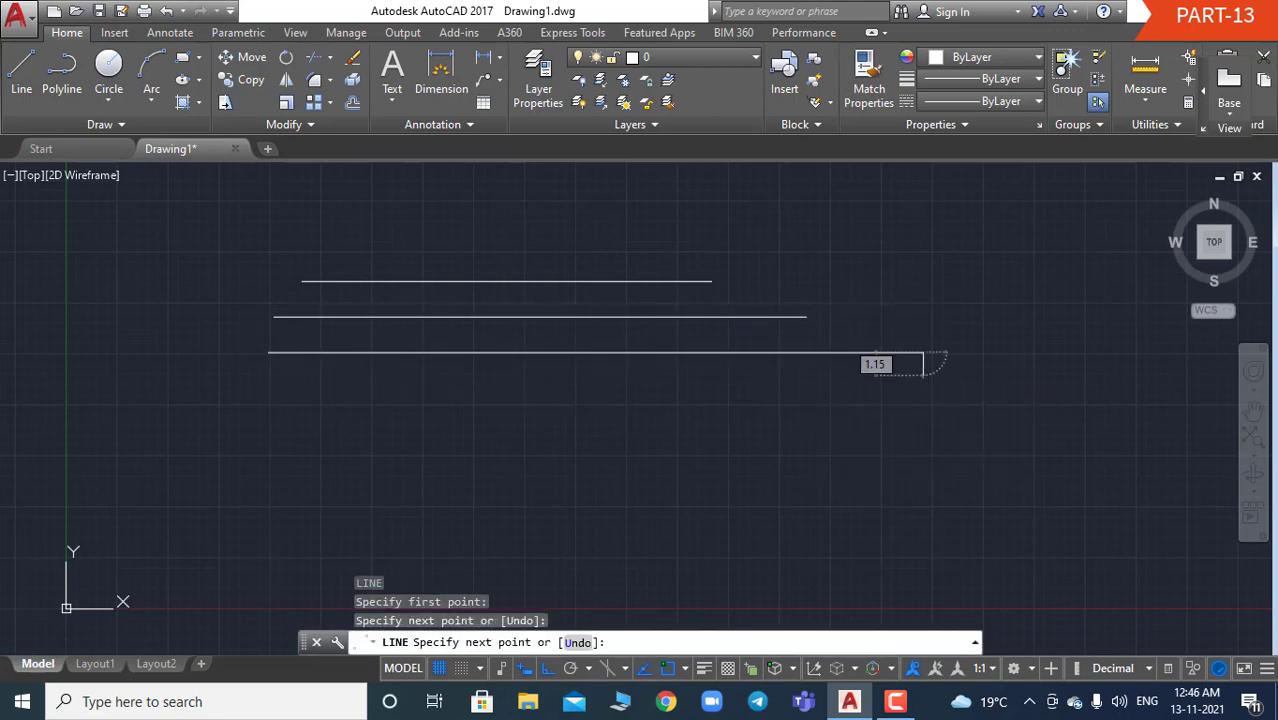
{"action": "key", "text": "Escape"}
{"action": "key", "text": "Escape"}
{"action": "key", "text": "Escape"}
{"action": "key", "text": "Escape"}
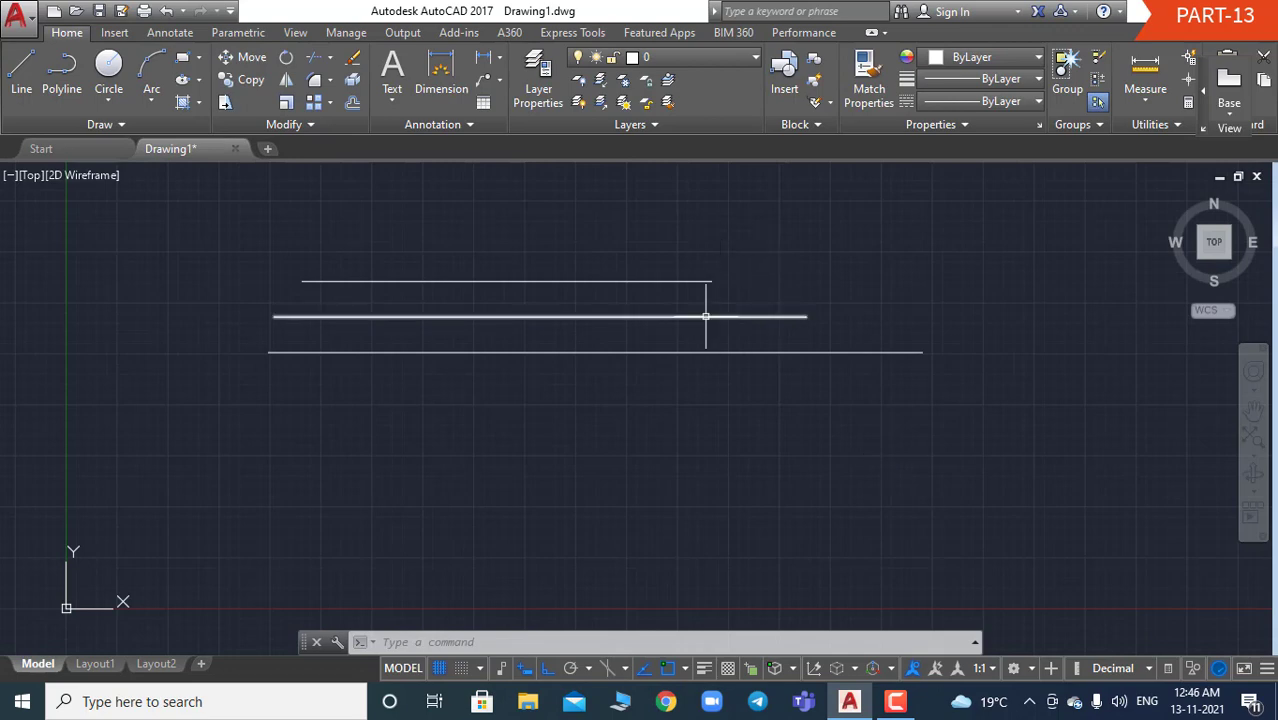
- Draw right and left vertical lines crossing all three horizontals near the top line's ends
{"action": "type", "text": "L"}
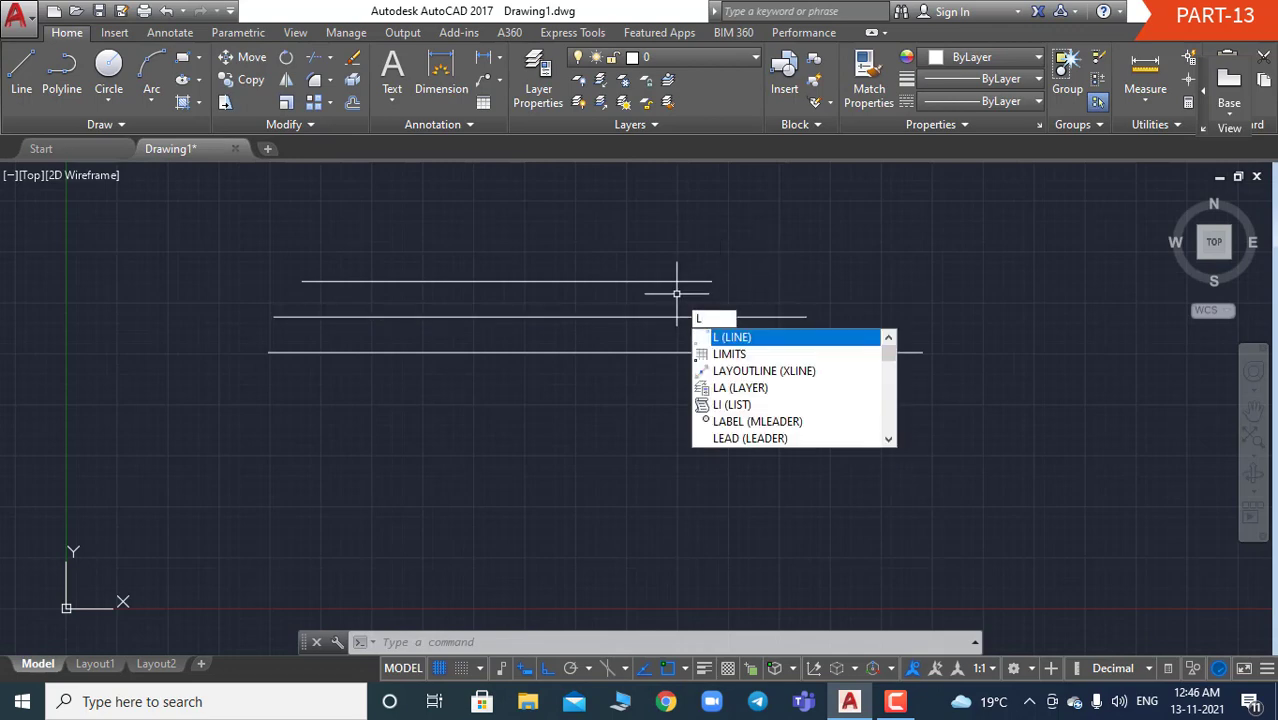
{"action": "key", "text": "Return"}
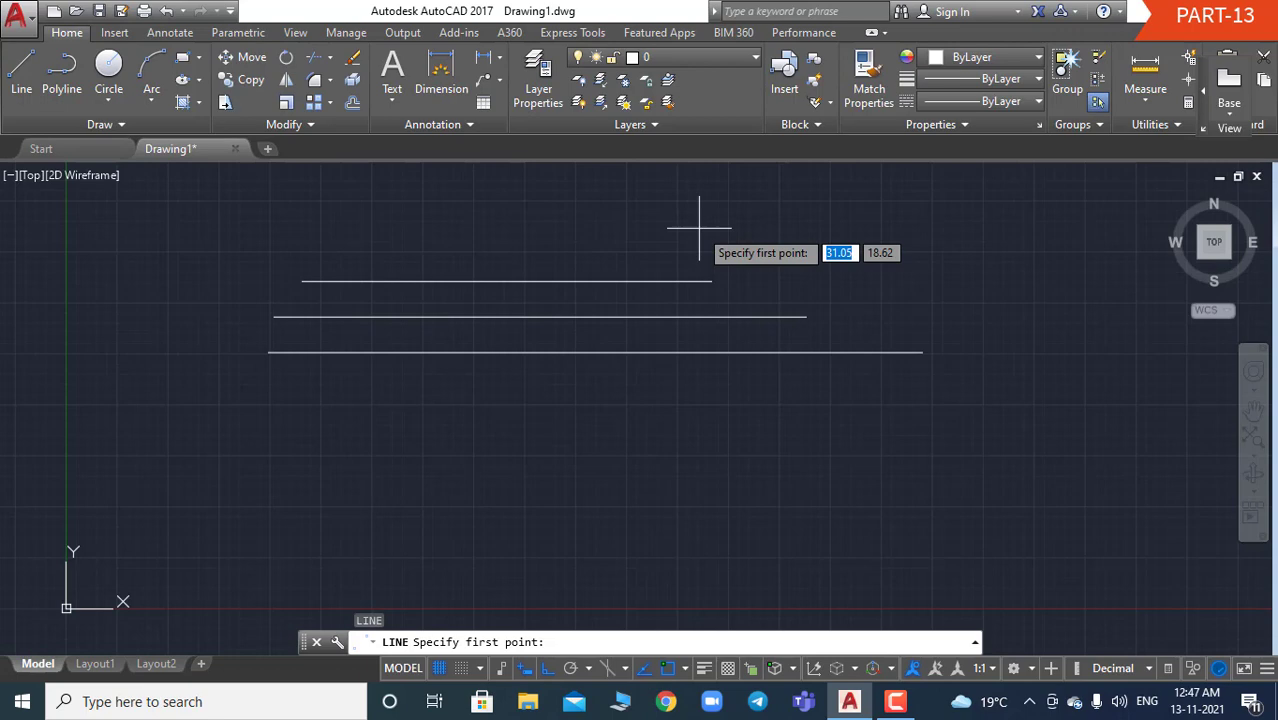
{"action": "left_click", "coordinate": [699, 228]}
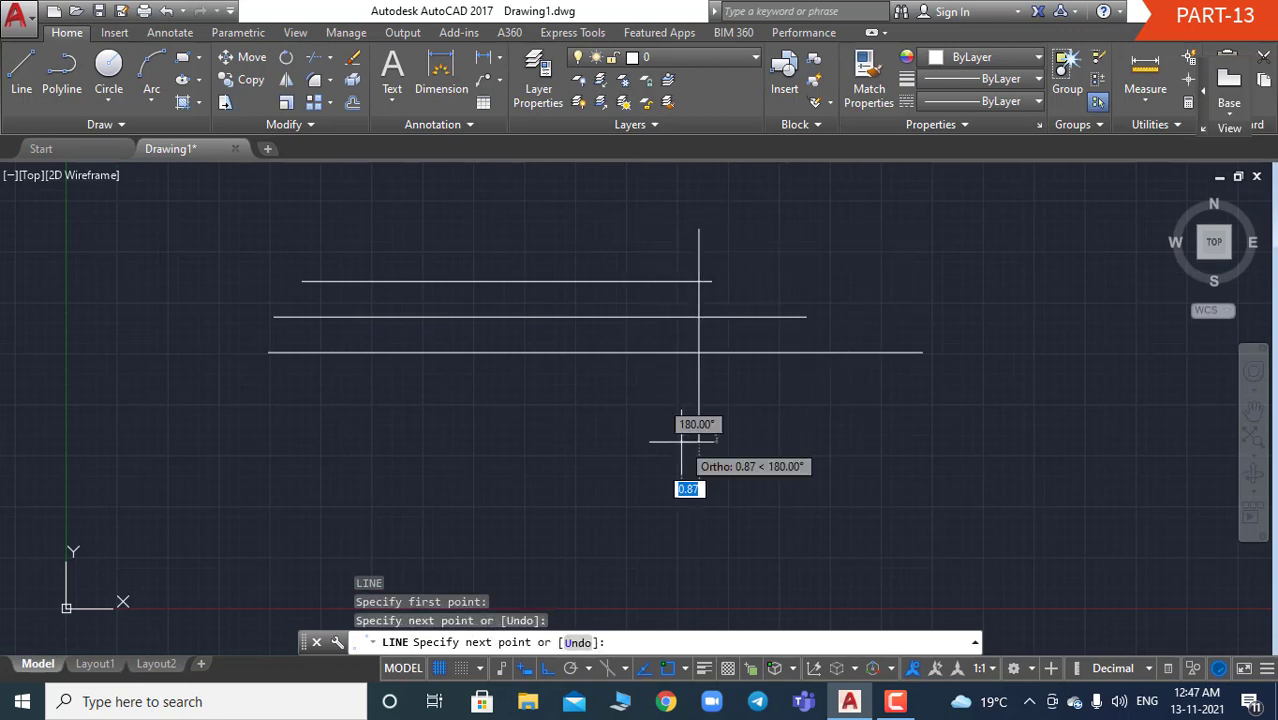
{"action": "key", "text": "Escape"}
{"action": "key", "text": "Escape"}
{"action": "type", "text": "l"}
{"action": "key", "text": "Return"}
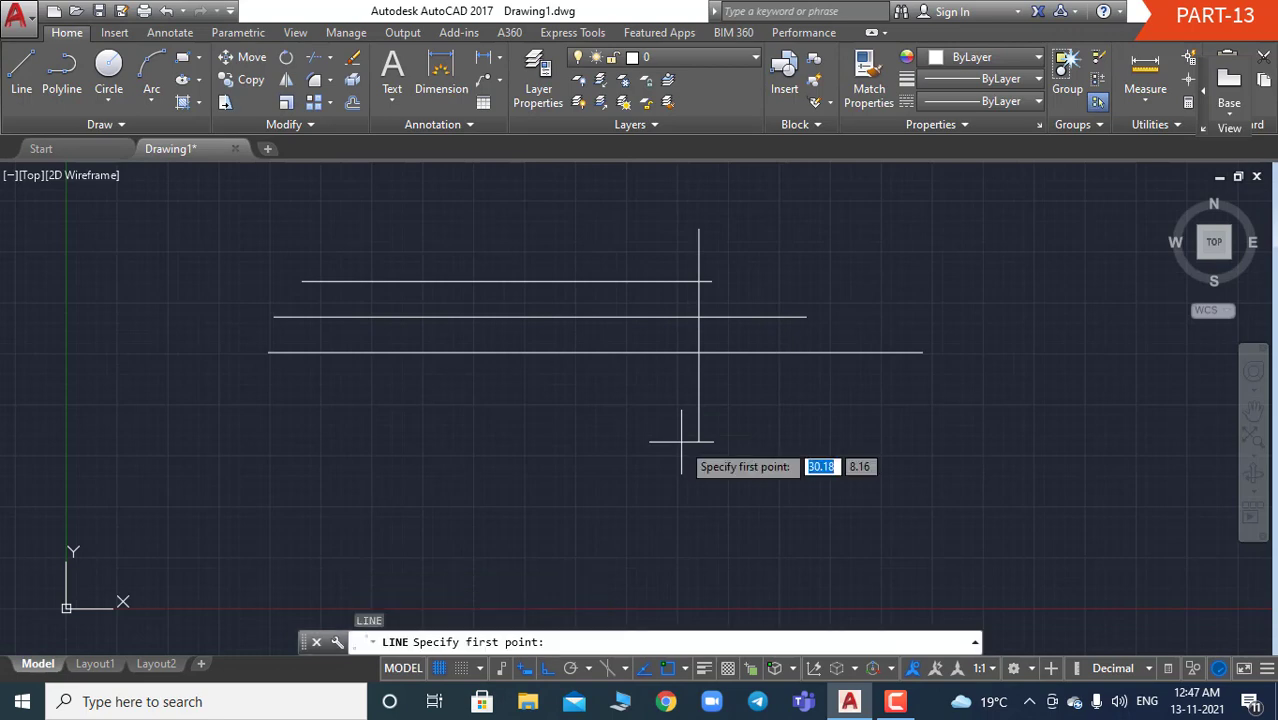
{"action": "left_click", "coordinate": [306, 215]}
{"action": "left_click", "coordinate": [306, 418]}
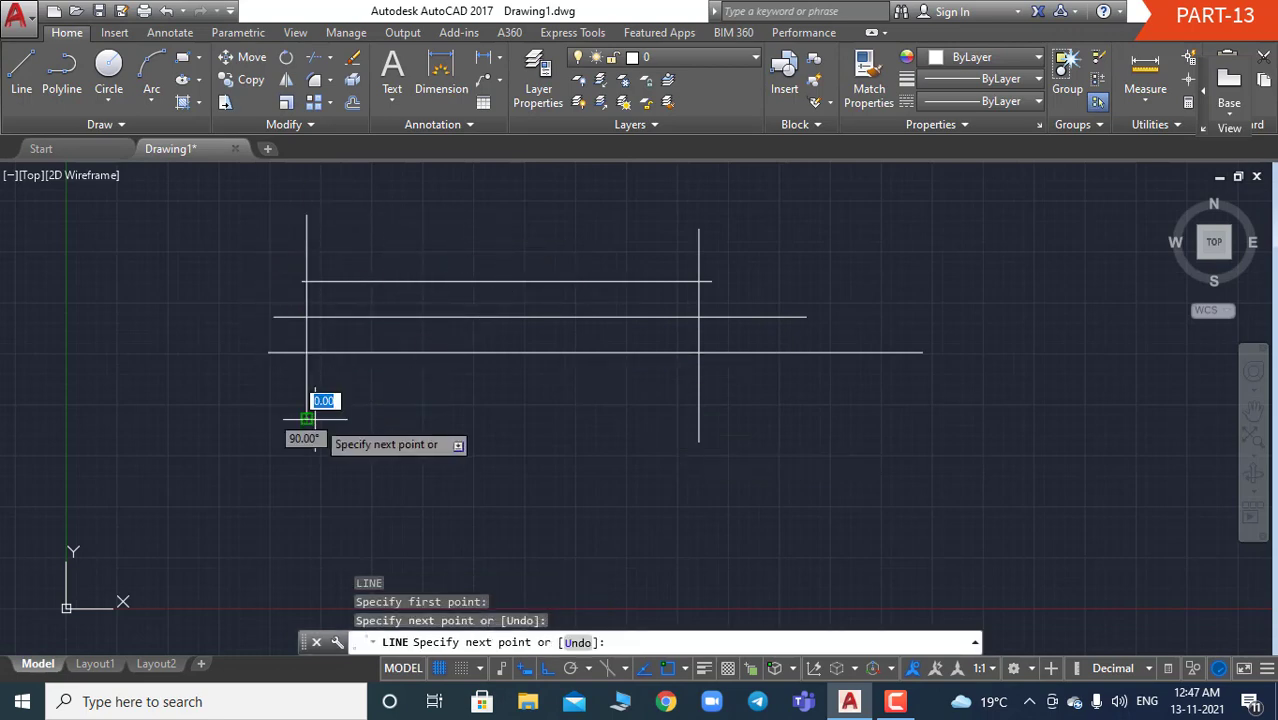
{"action": "key", "text": "Escape"}
{"action": "key", "text": "Escape"}
{"action": "key", "text": "Escape"}
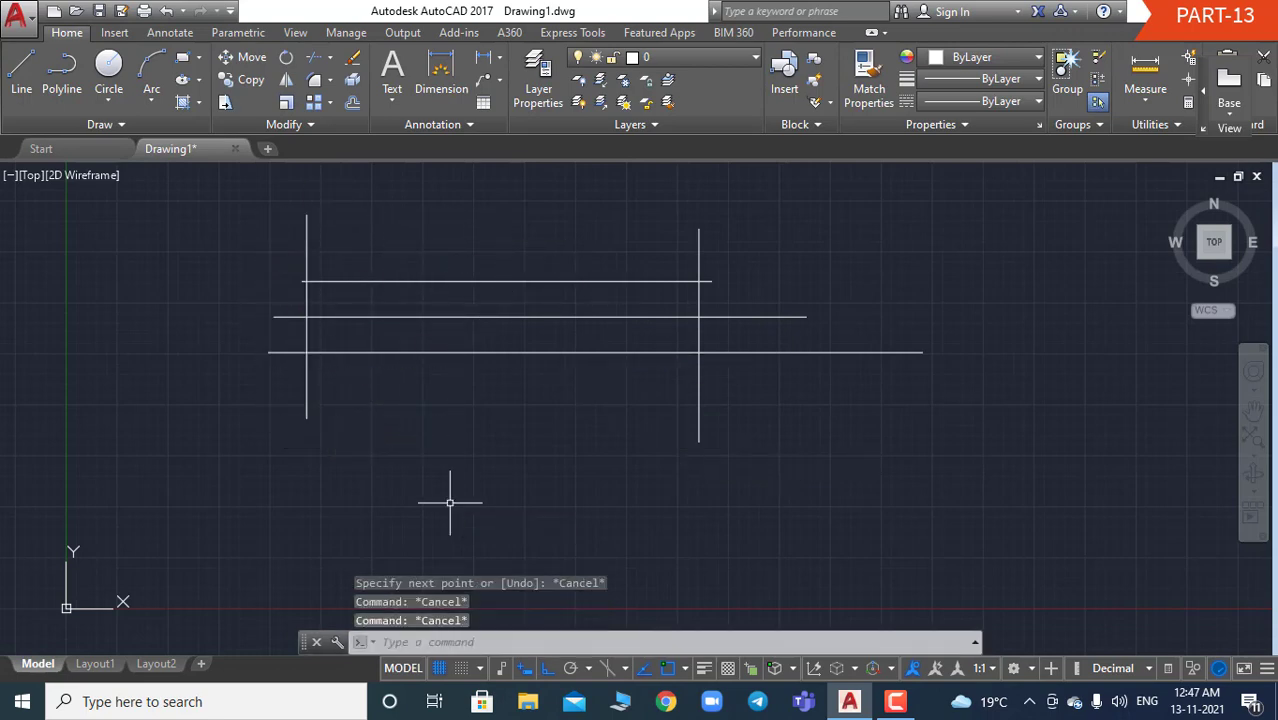
- Trim the left and right overhangs of the horizontal lines back to the two verticals
{"action": "type", "text": "TRI"}
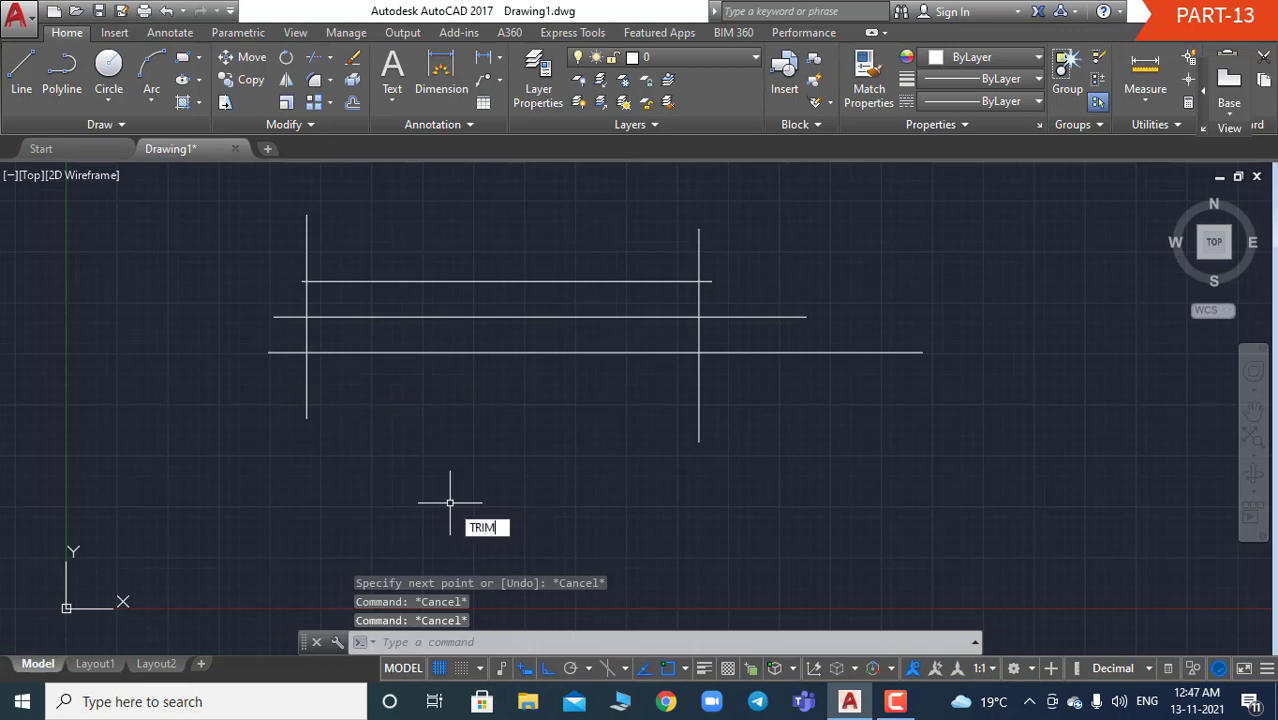
{"action": "type", "text": "M"}
{"action": "key", "text": "Return"}
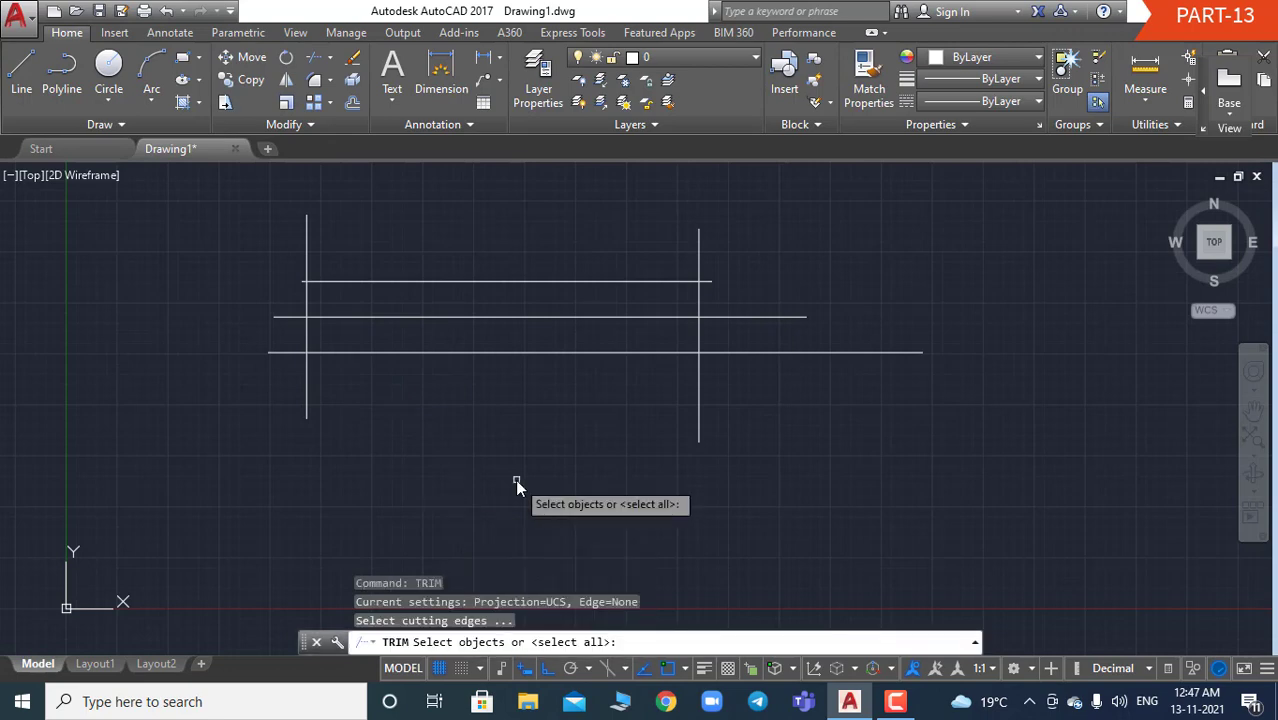
{"action": "key", "text": "Return"}
{"action": "left_click", "coordinate": [812, 403]}
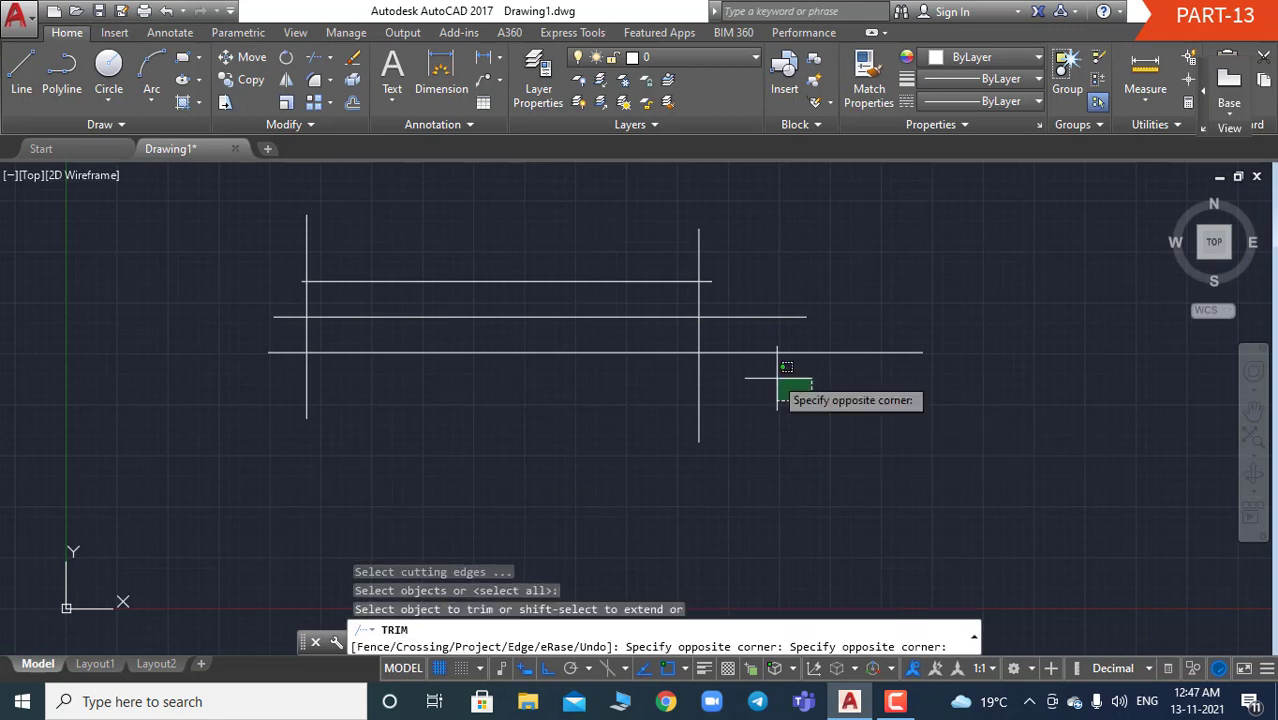
{"action": "left_click", "coordinate": [703, 235]}
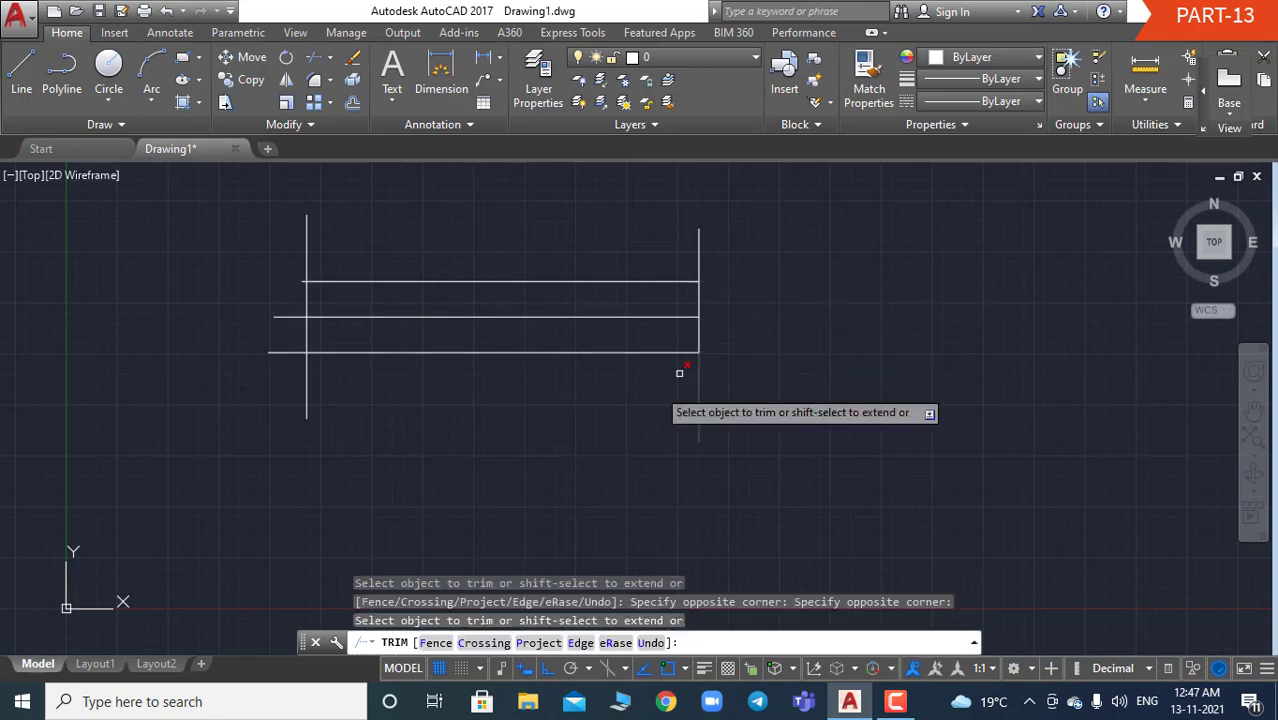
{"action": "left_click", "coordinate": [244, 397]}
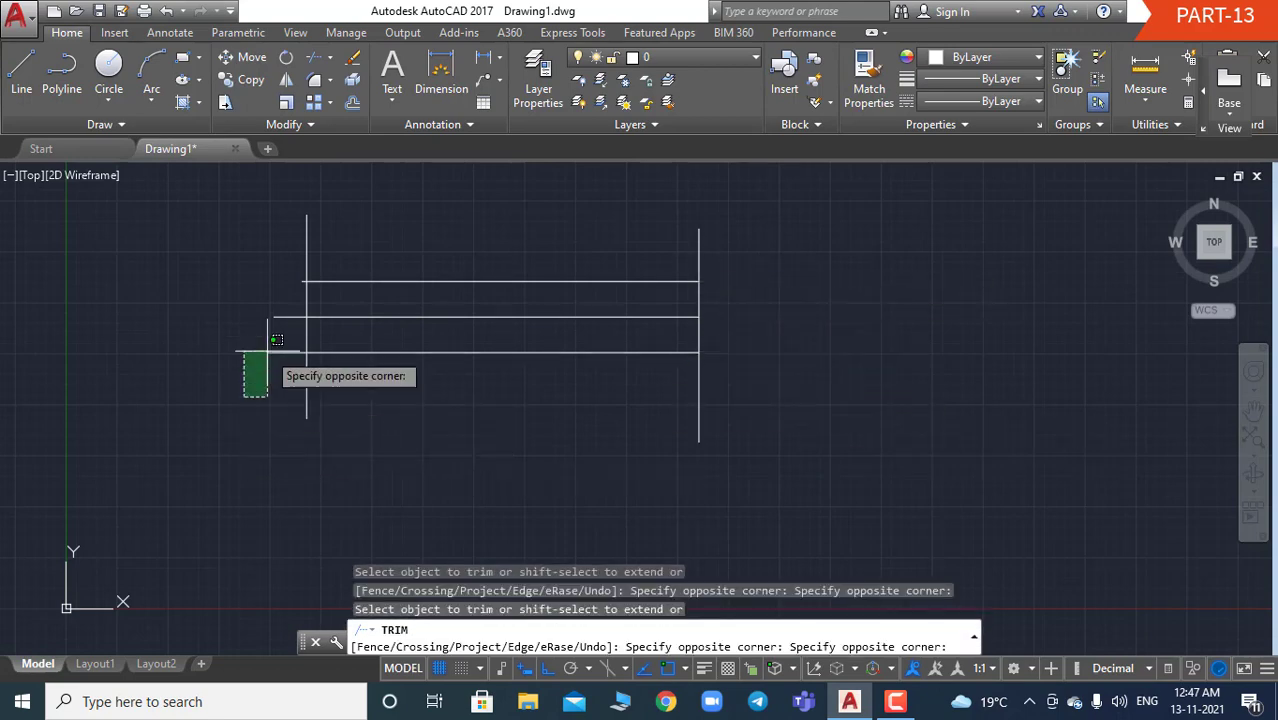
{"action": "left_click", "coordinate": [306, 266]}
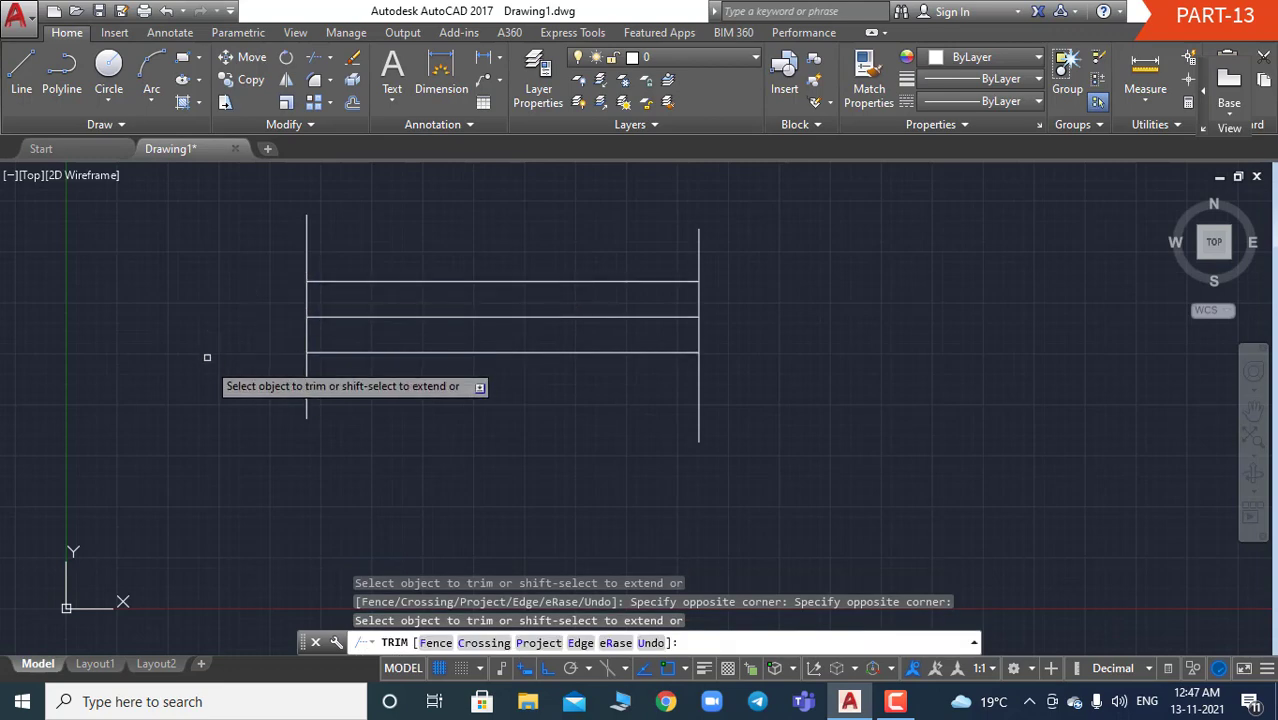
{"action": "key", "text": "Escape"}
{"action": "key", "text": "Escape"}
{"action": "key", "text": "Escape"}
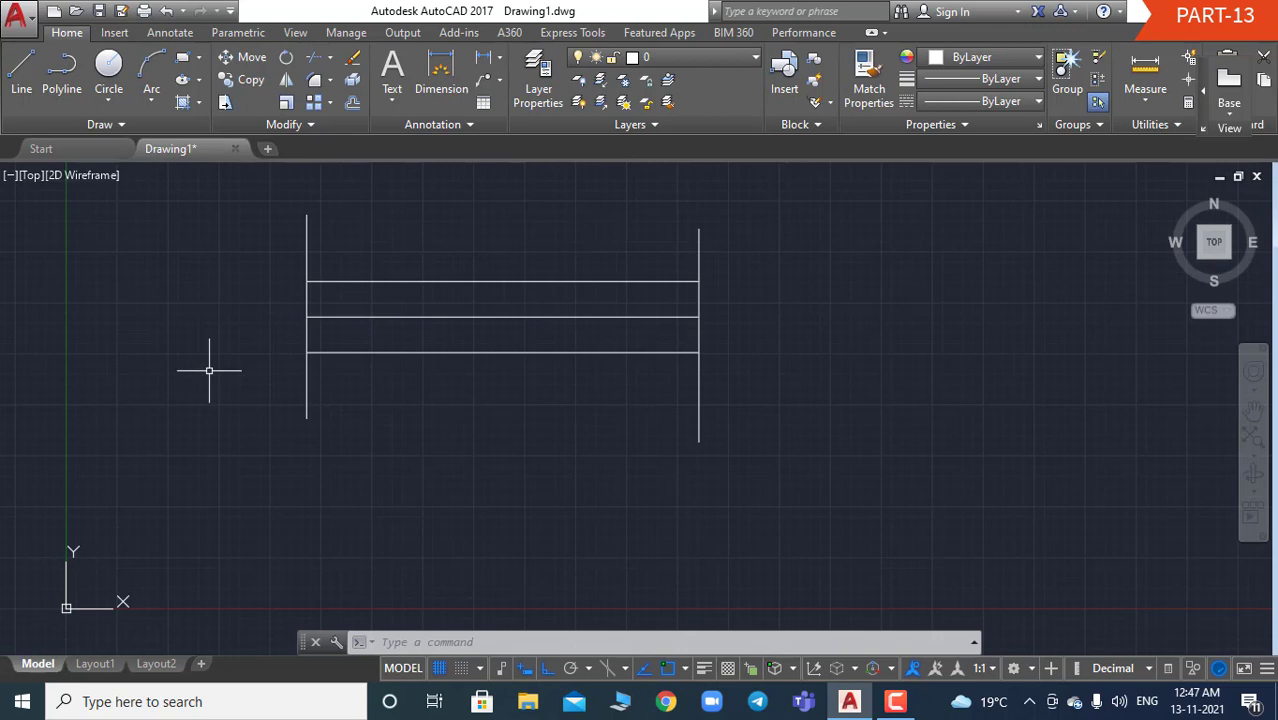
{"action": "key", "text": "ctrl+z"}
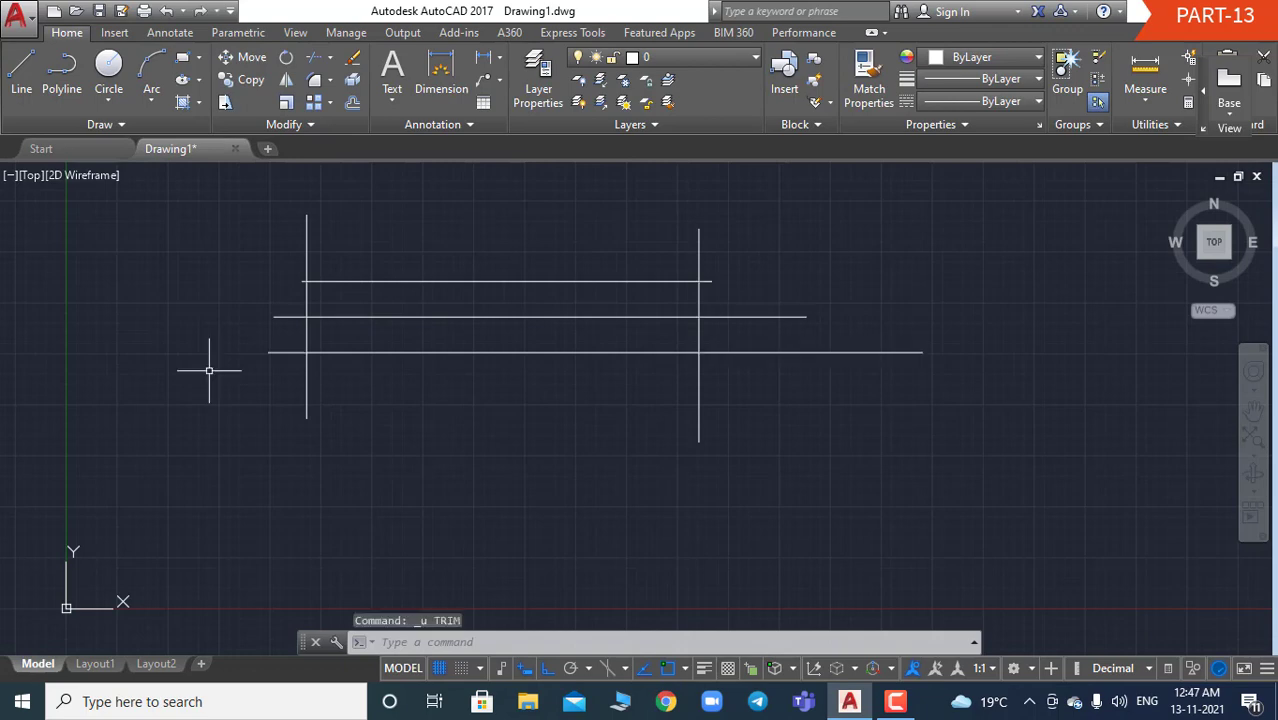
{"action": "left_click", "coordinate": [702, 242]}
{"action": "left_click", "coordinate": [699, 230]}
{"action": "key", "text": "Delete"}
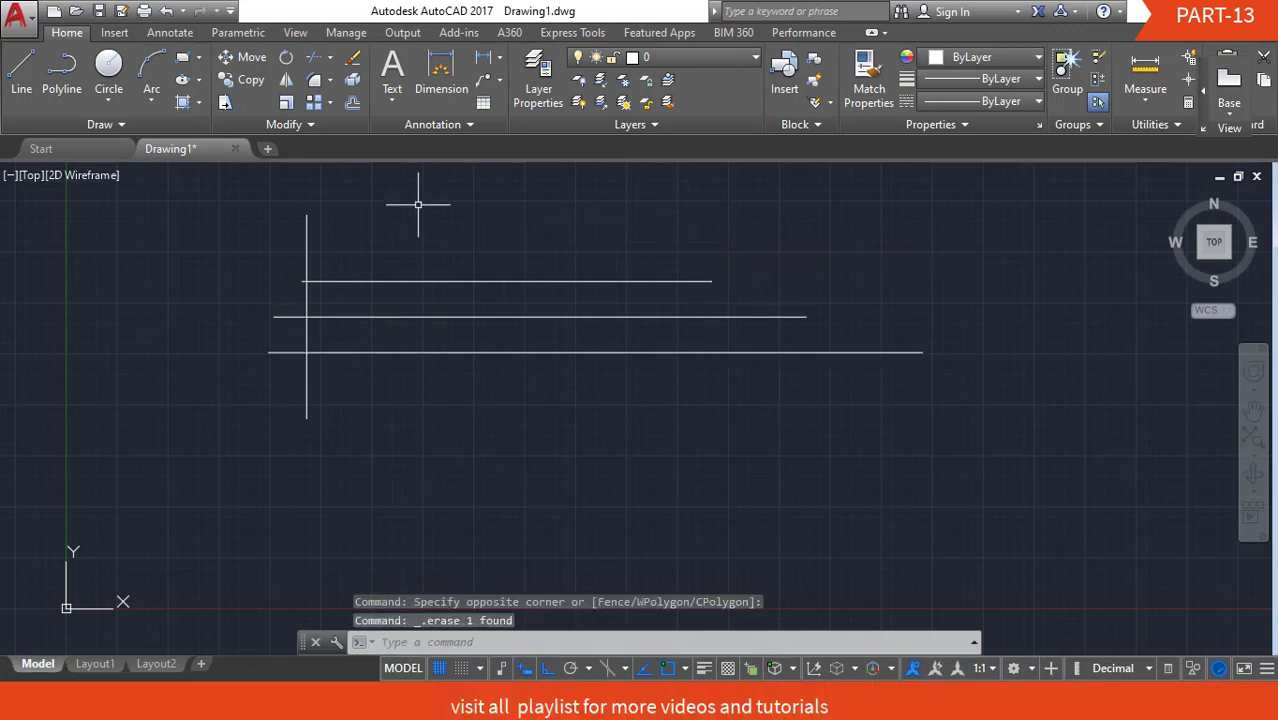
{"action": "left_click", "coordinate": [305, 237]}
{"action": "key", "text": "Delete"}
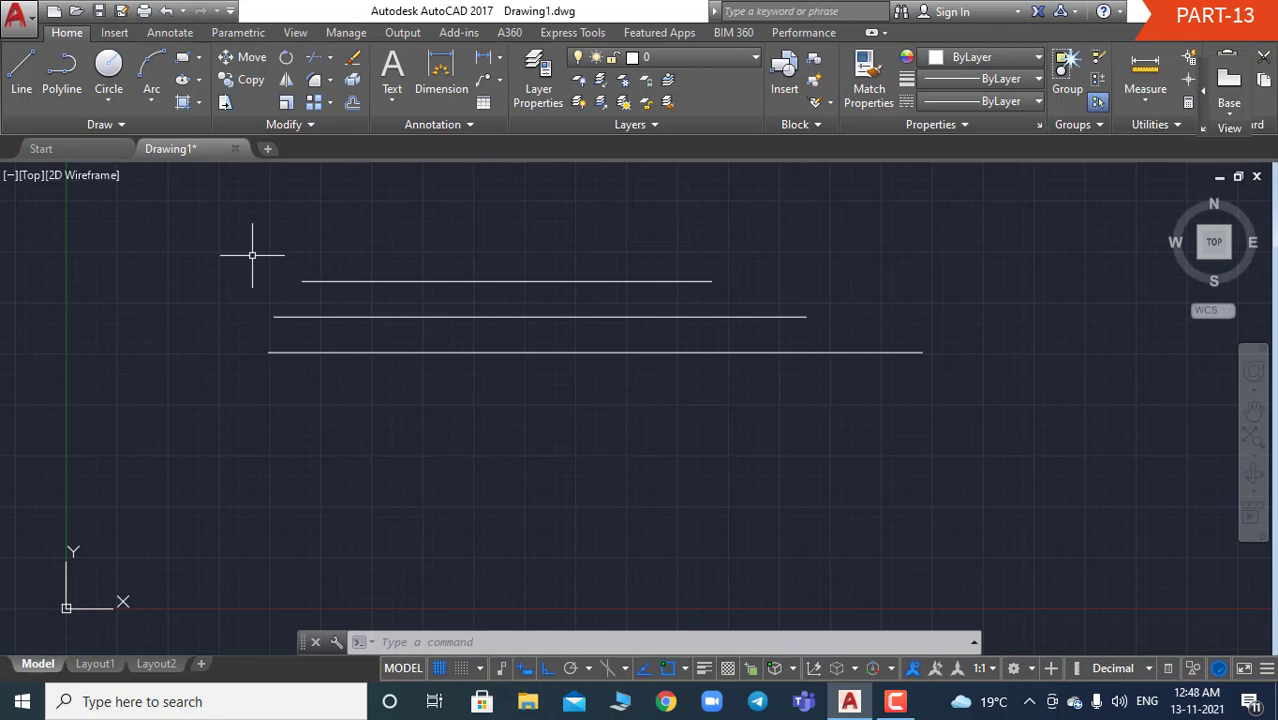
- Draw tall vertical lines clear of both ends of the horizontal lines, right then left
{"action": "type", "text": "l"}
{"action": "key", "text": "Return"}
{"action": "left_click", "coordinate": [965, 203]}
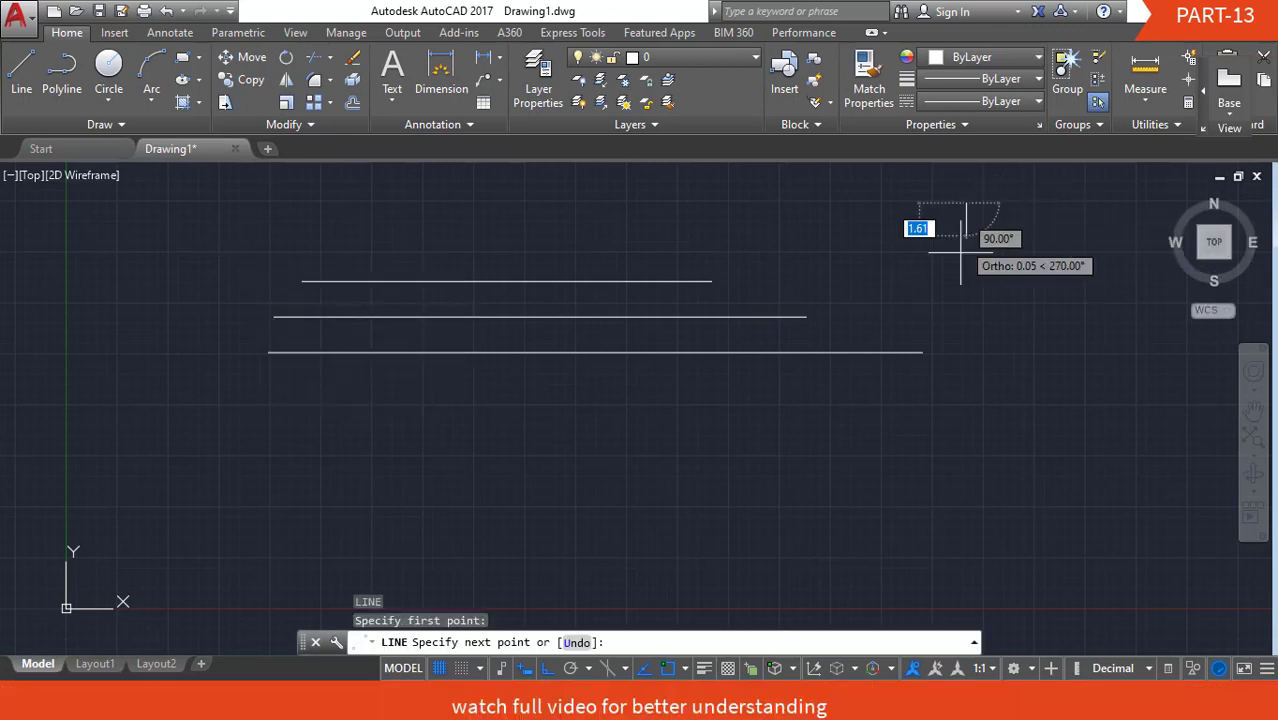
{"action": "left_click", "coordinate": [965, 432]}
{"action": "key", "text": "Escape"}
{"action": "key", "text": "Escape"}
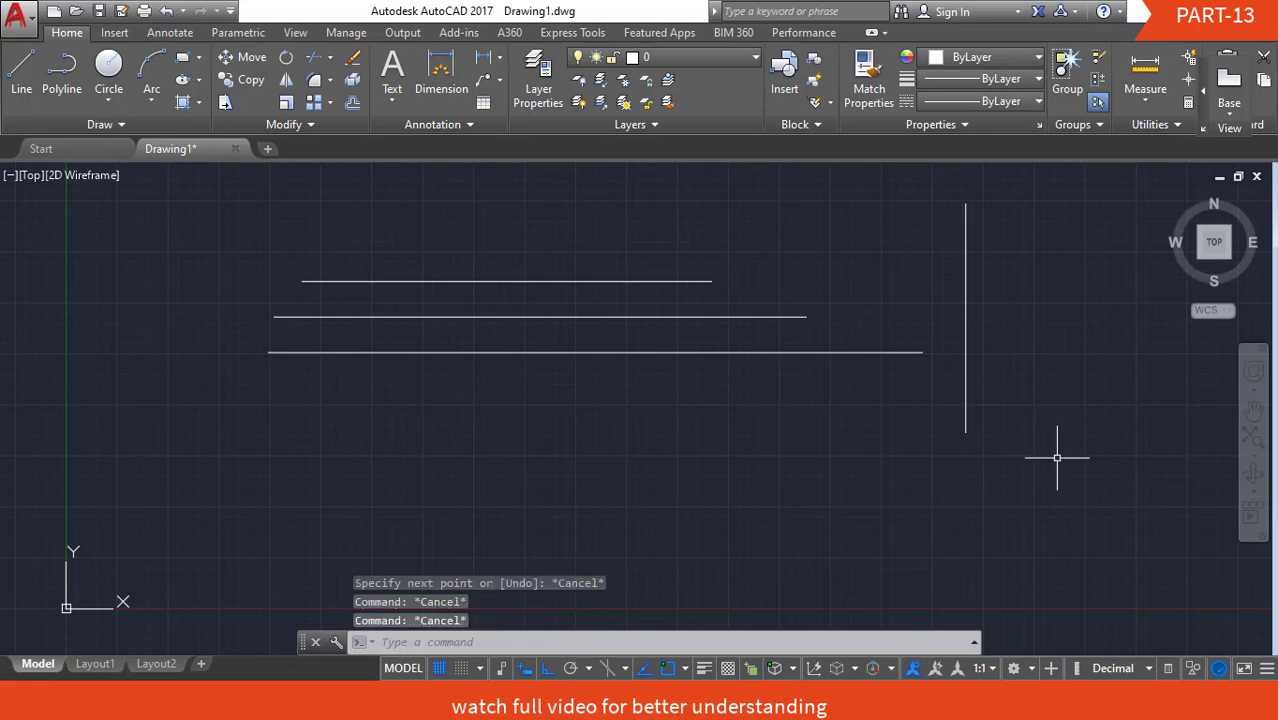
{"action": "key", "text": "Return"}
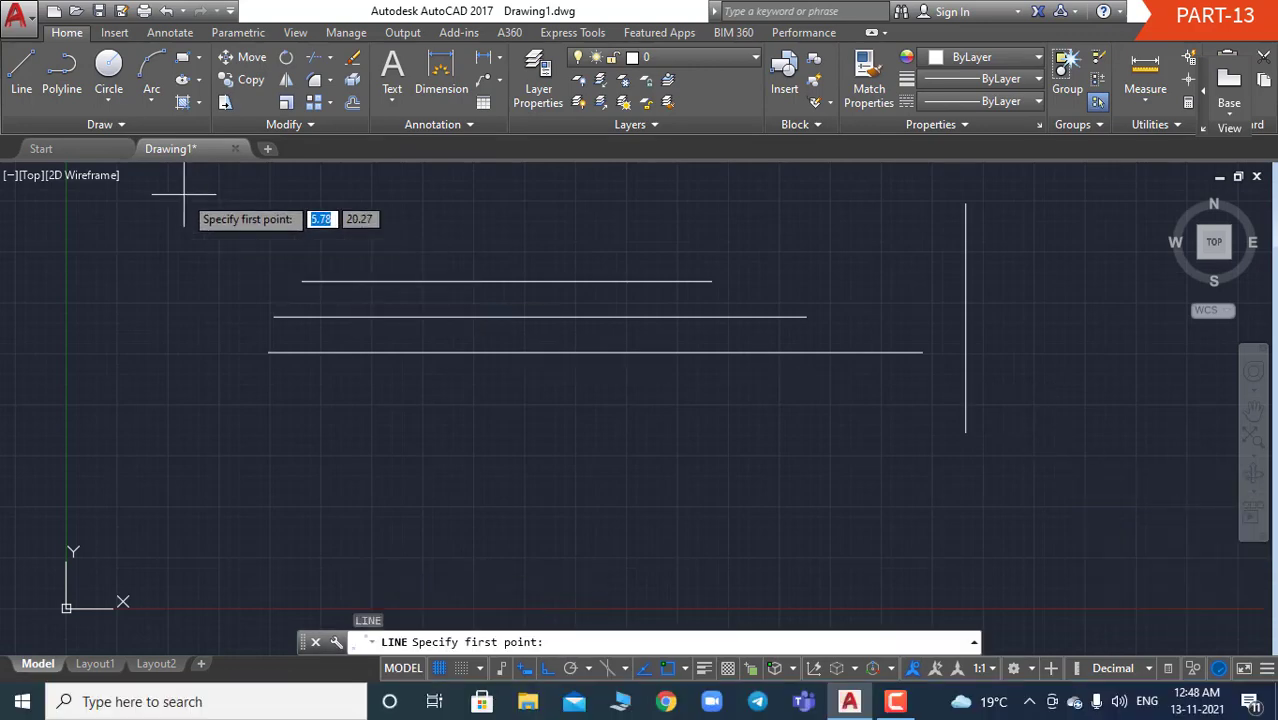
{"action": "left_click", "coordinate": [184, 195]}
{"action": "left_click", "coordinate": [184, 476]}
{"action": "key", "text": "Escape"}
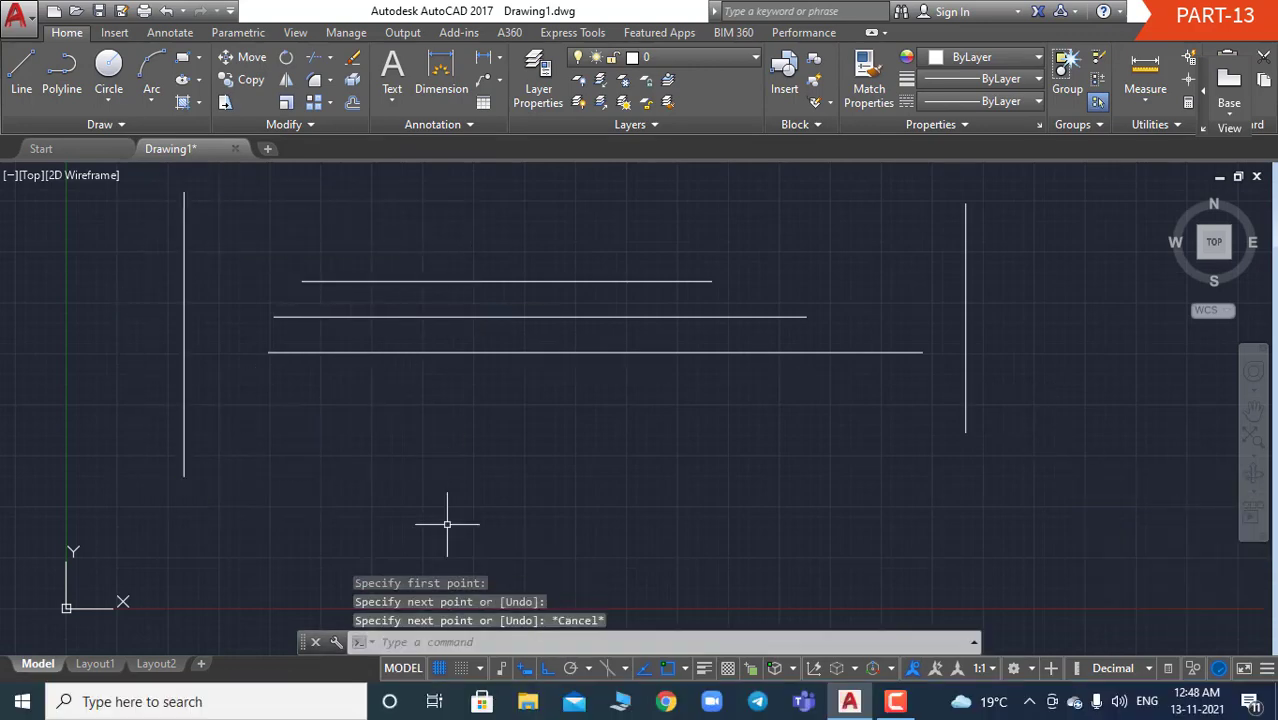
{"action": "key", "text": "Escape"}
{"action": "key", "text": "Escape"}
{"action": "key", "text": "Escape"}
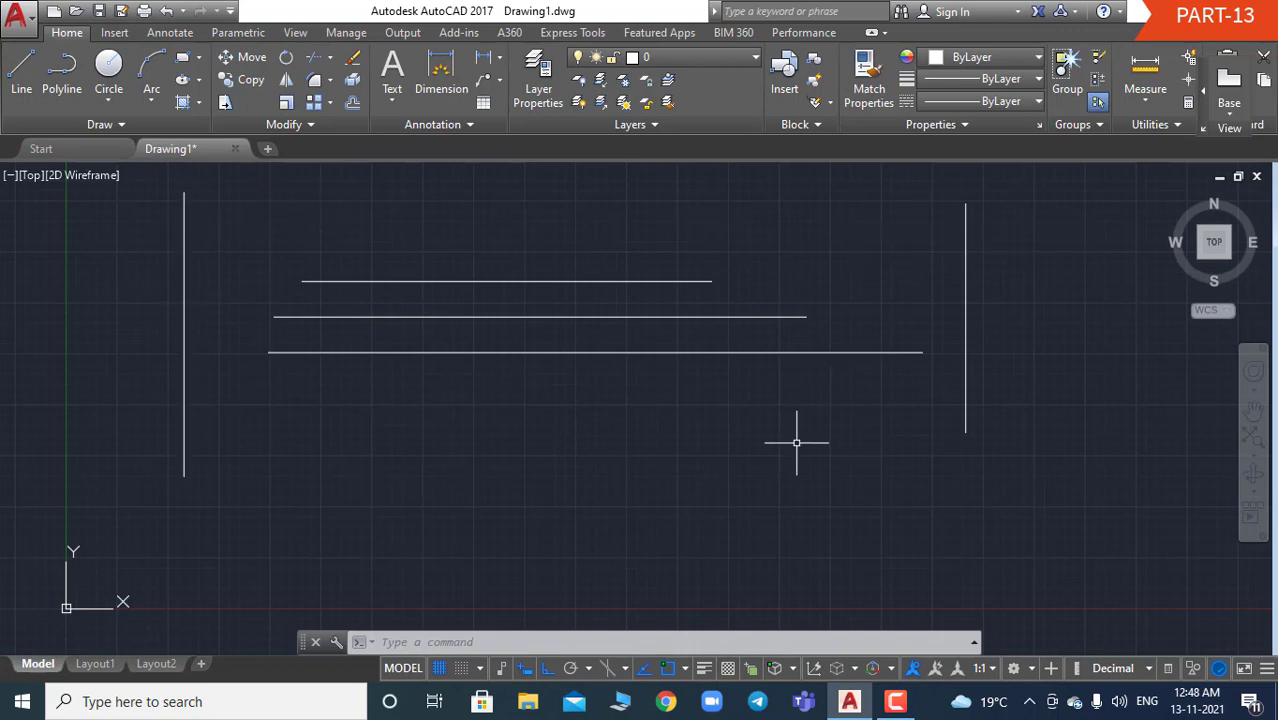
- Extend the bottom, middle and top lines to the right vertical boundary
{"action": "type", "text": "e"}
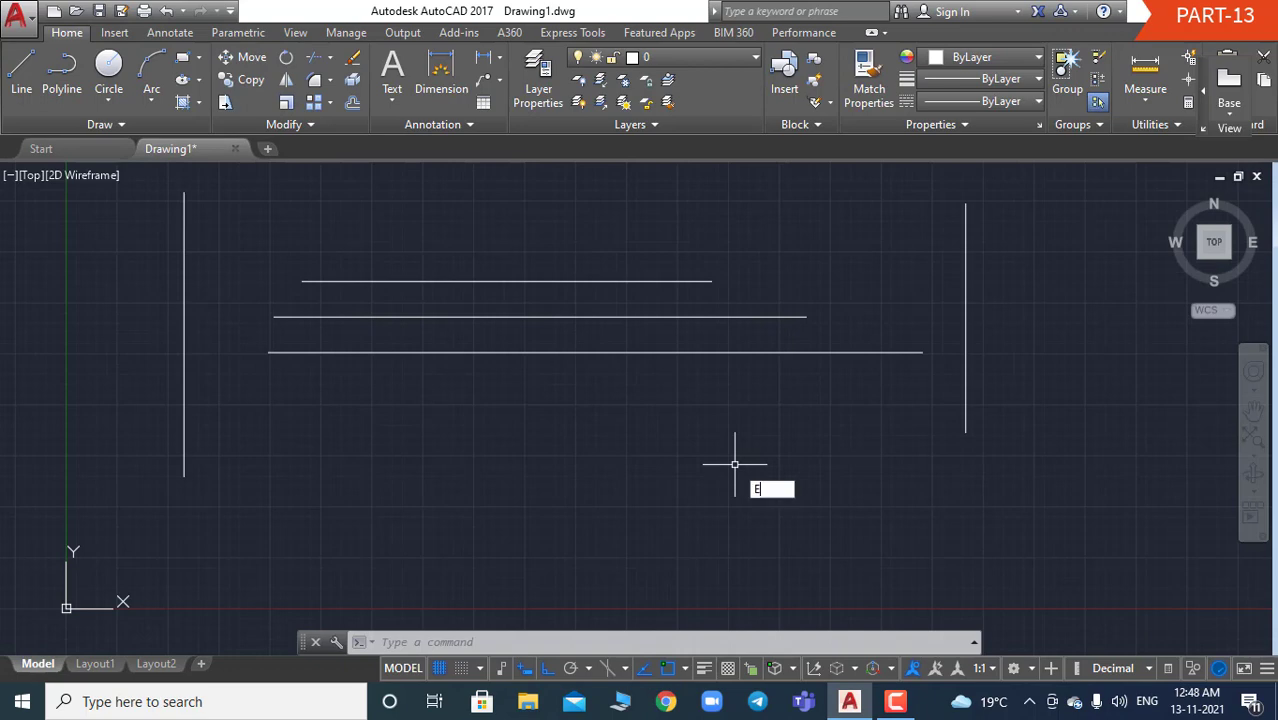
{"action": "type", "text": "x"}
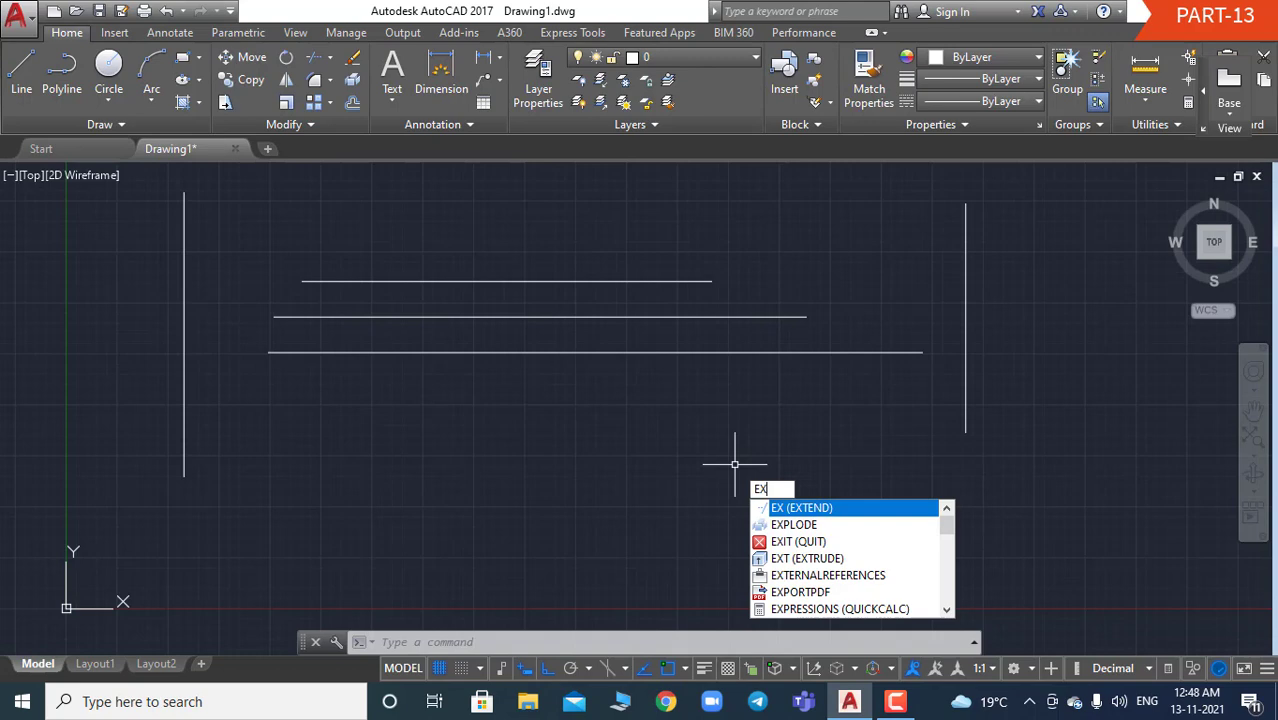
{"action": "key", "text": "Return"}
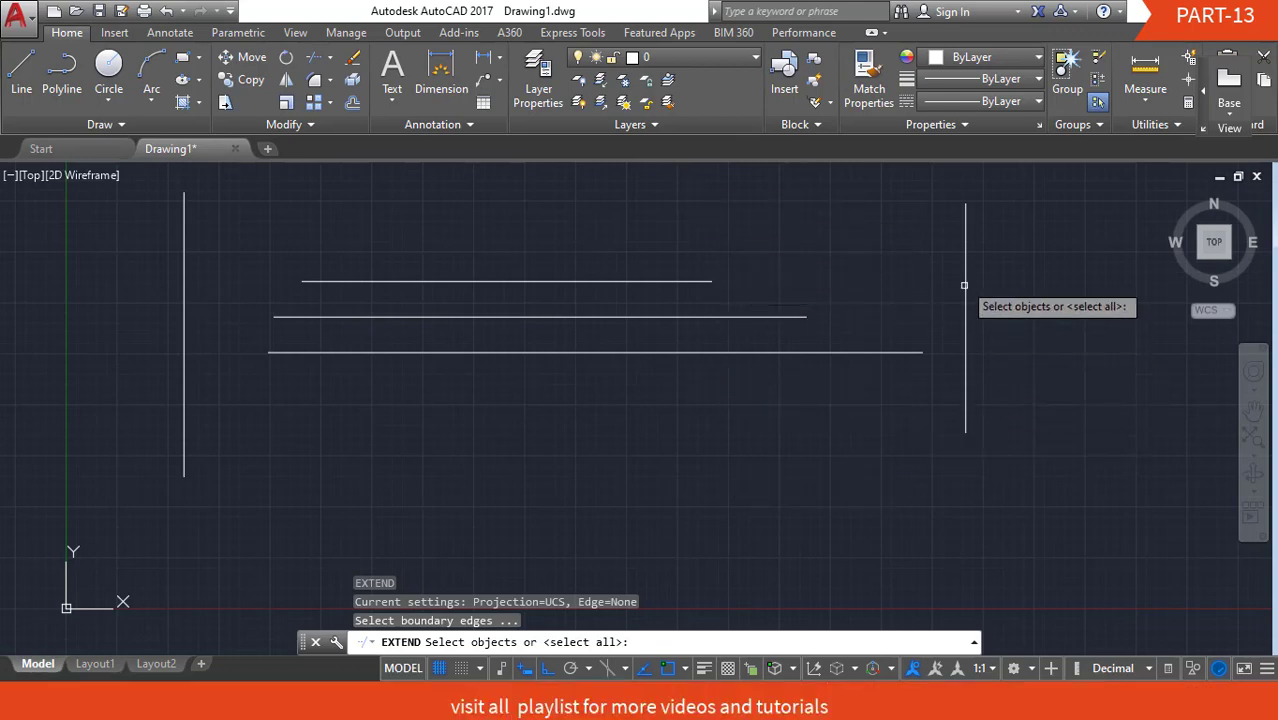
{"action": "left_click", "coordinate": [966, 224]}
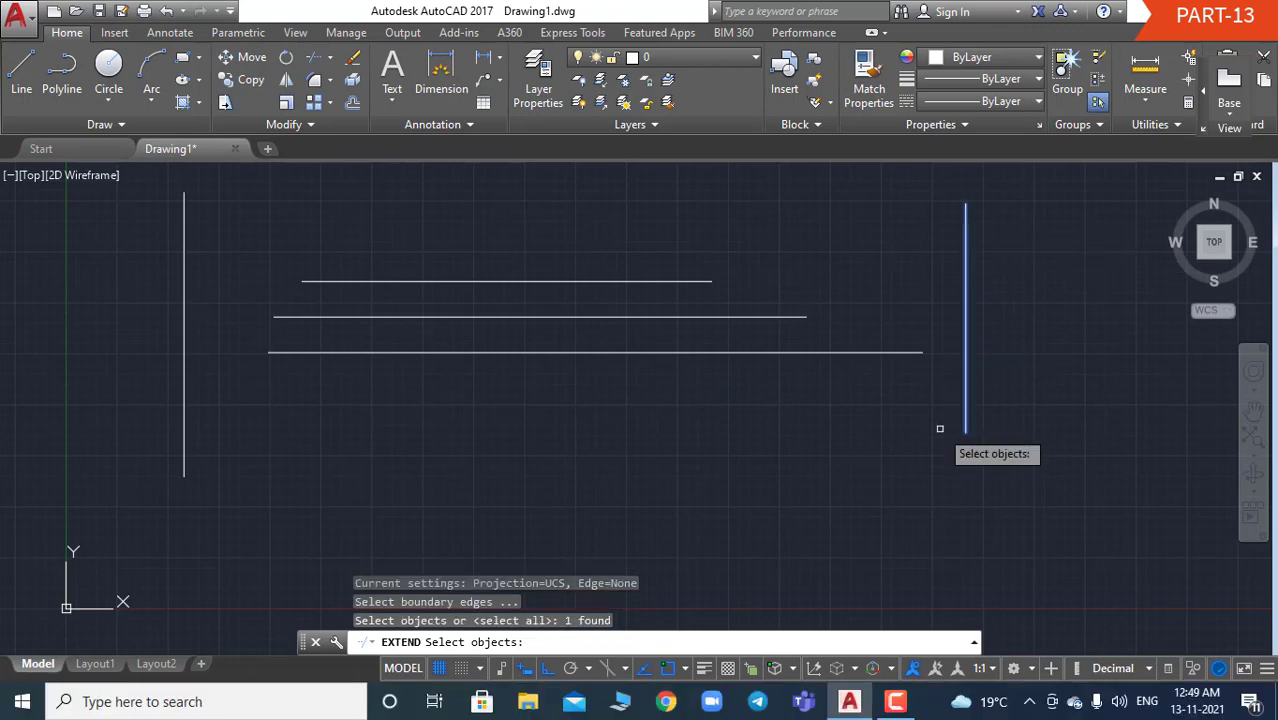
{"action": "key", "text": "Return"}
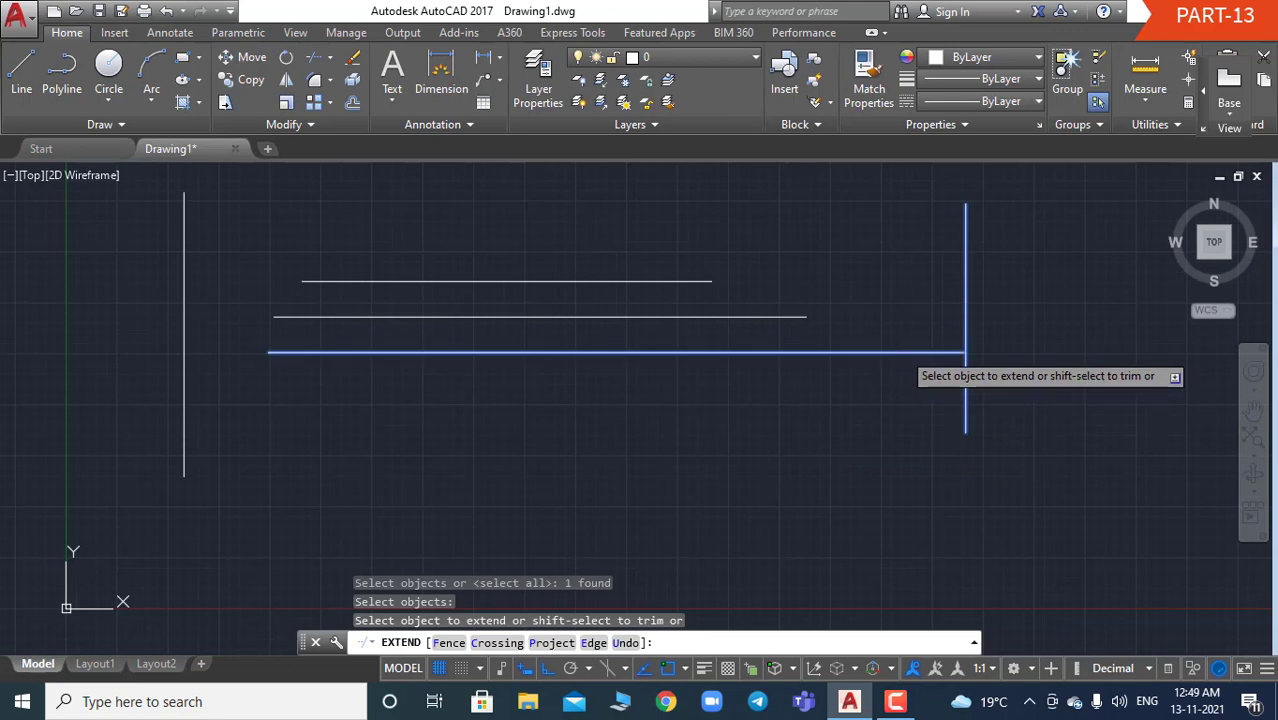
{"action": "left_click", "coordinate": [902, 351]}
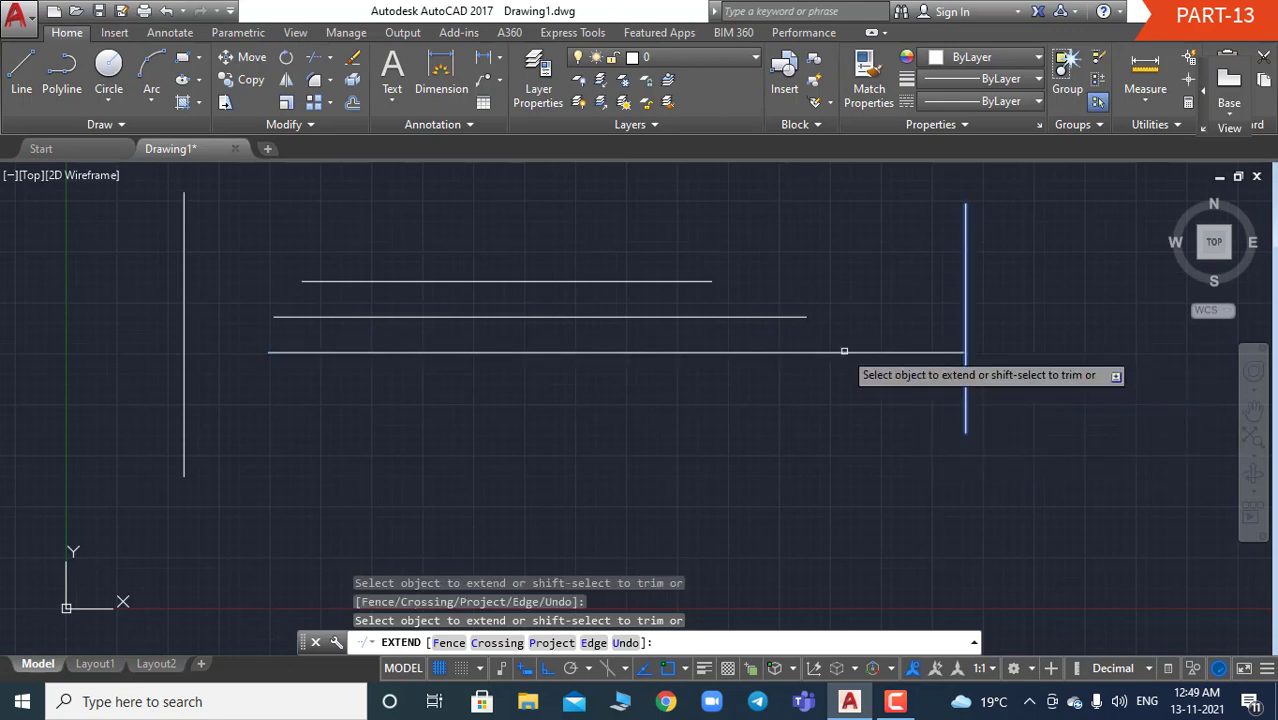
{"action": "left_click", "coordinate": [785, 316]}
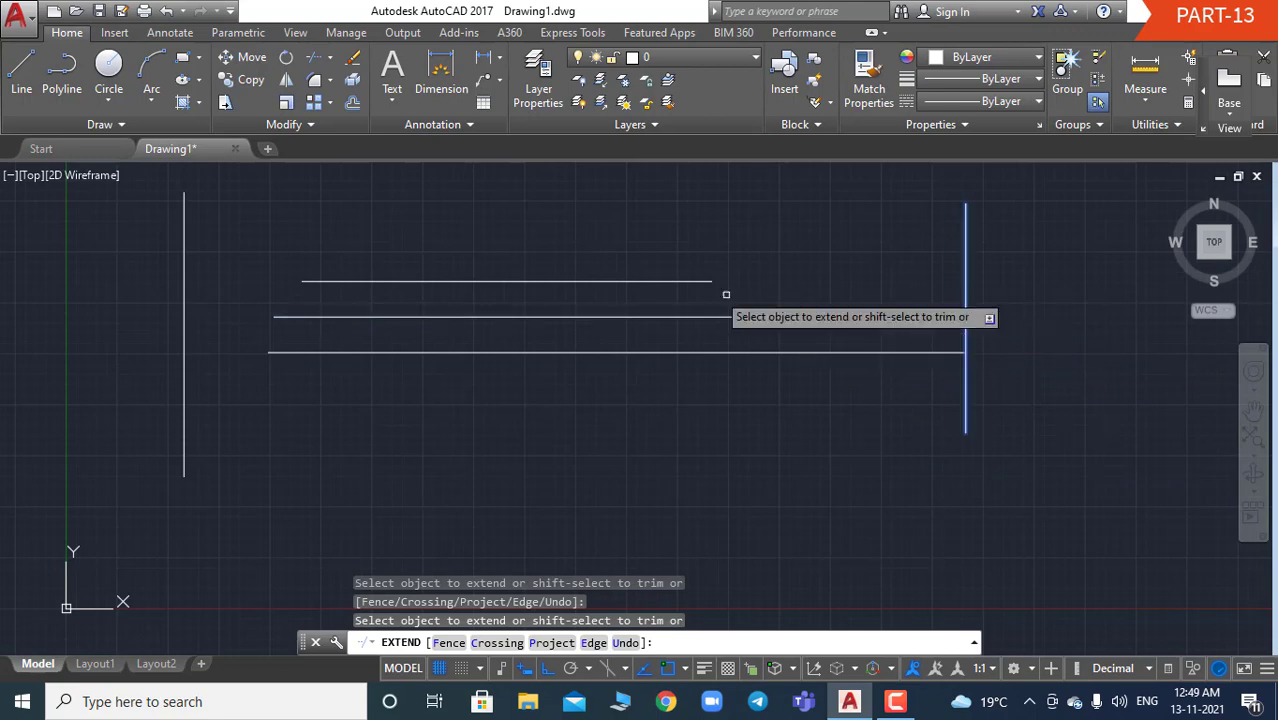
{"action": "left_click", "coordinate": [684, 280]}
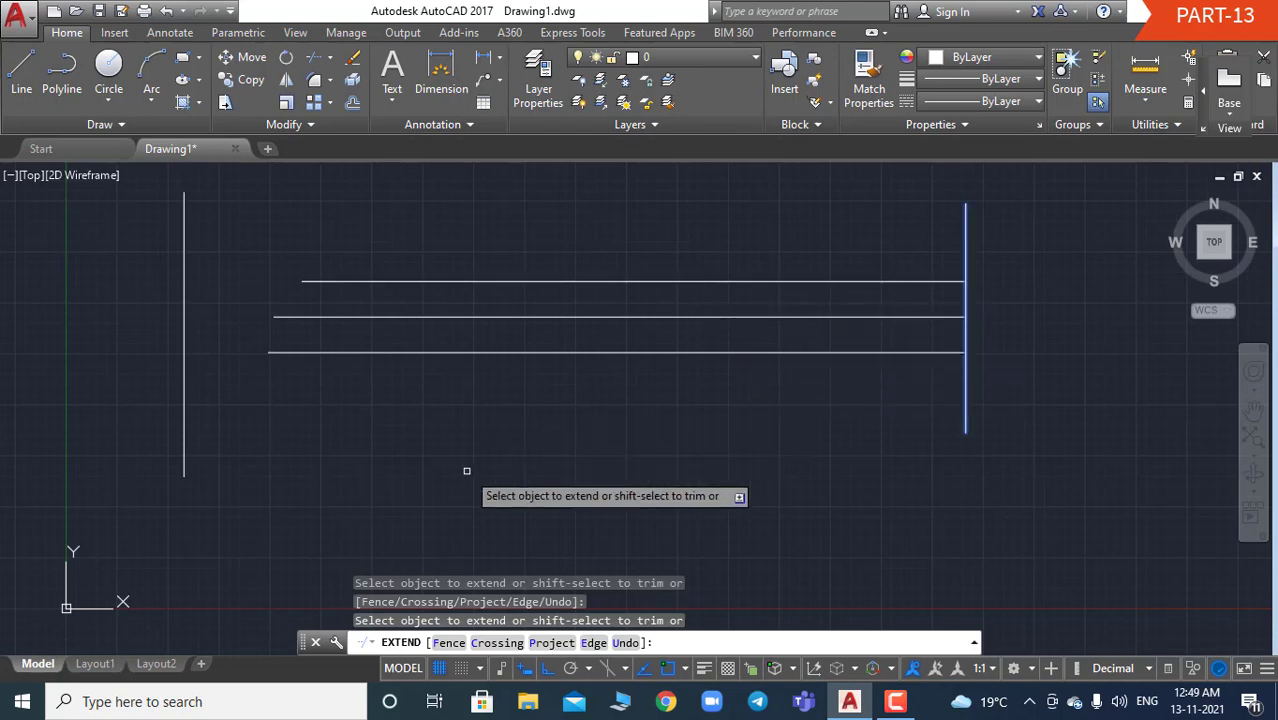
{"action": "key", "text": "Escape"}
{"action": "key", "text": "Escape"}
{"action": "key", "text": "Escape"}
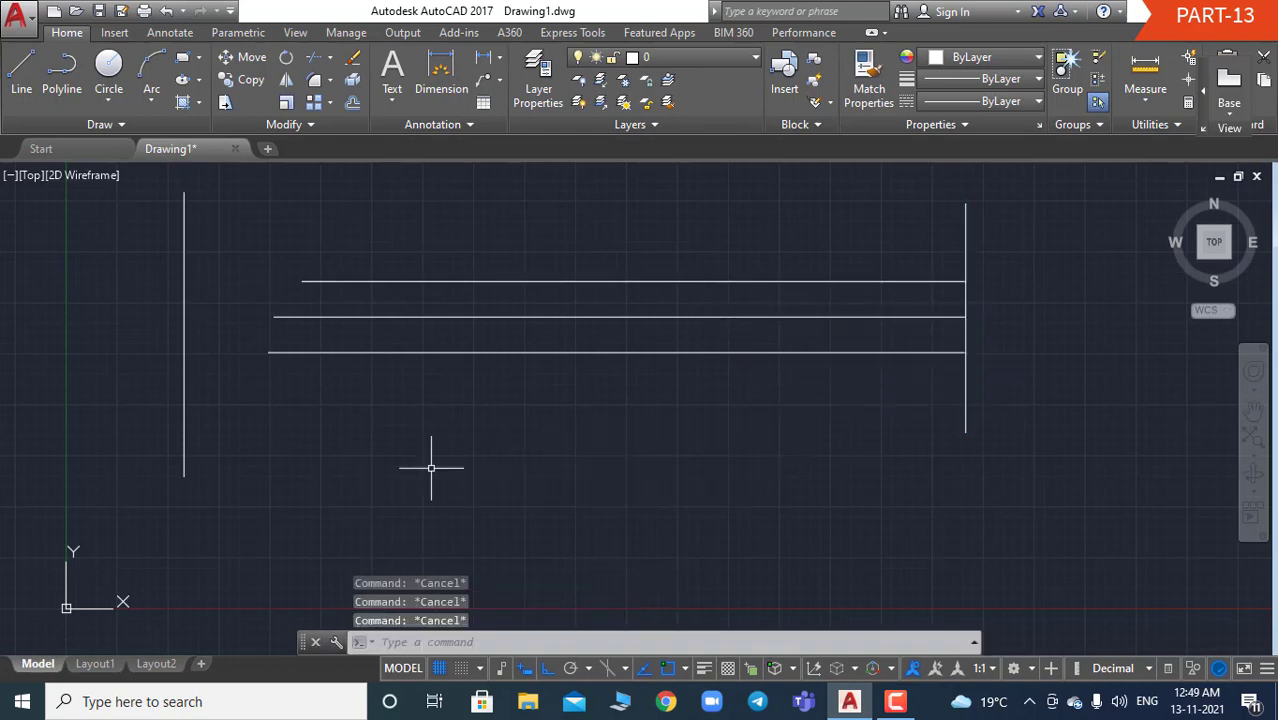
- Delete the right vertical boundary line
{"action": "left_click", "coordinate": [966, 232]}
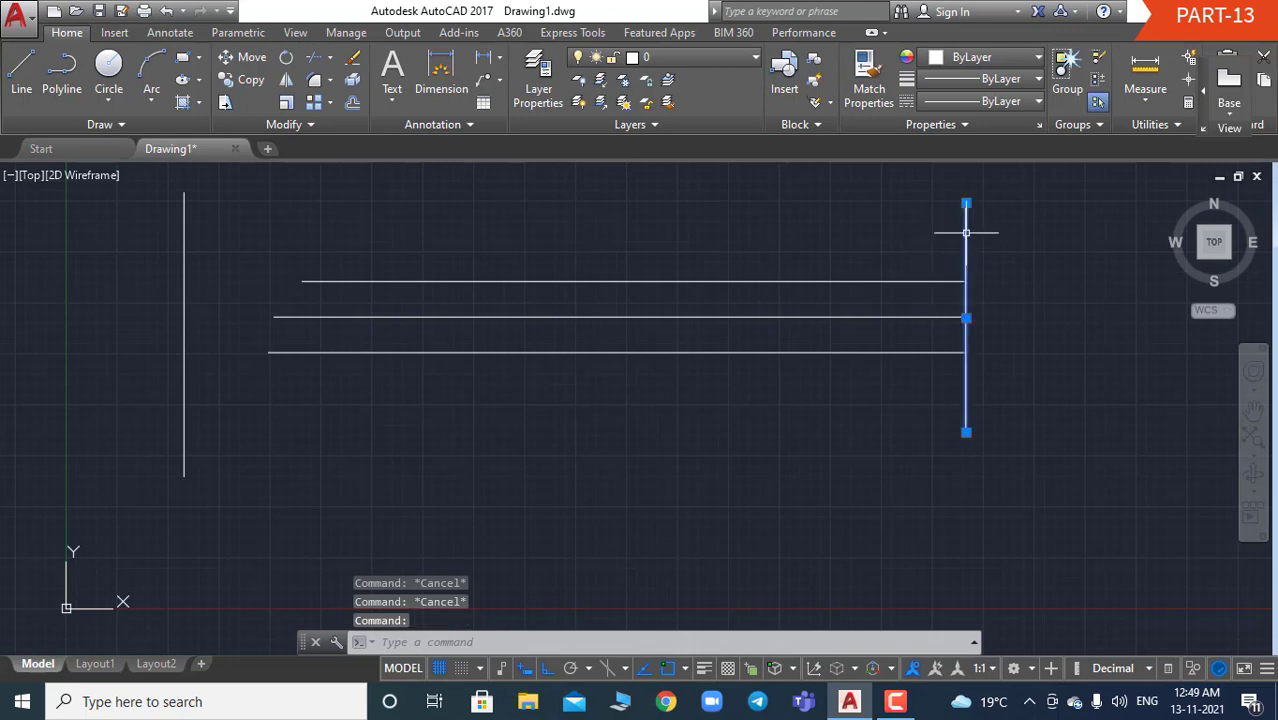
{"action": "key", "text": "Delete"}
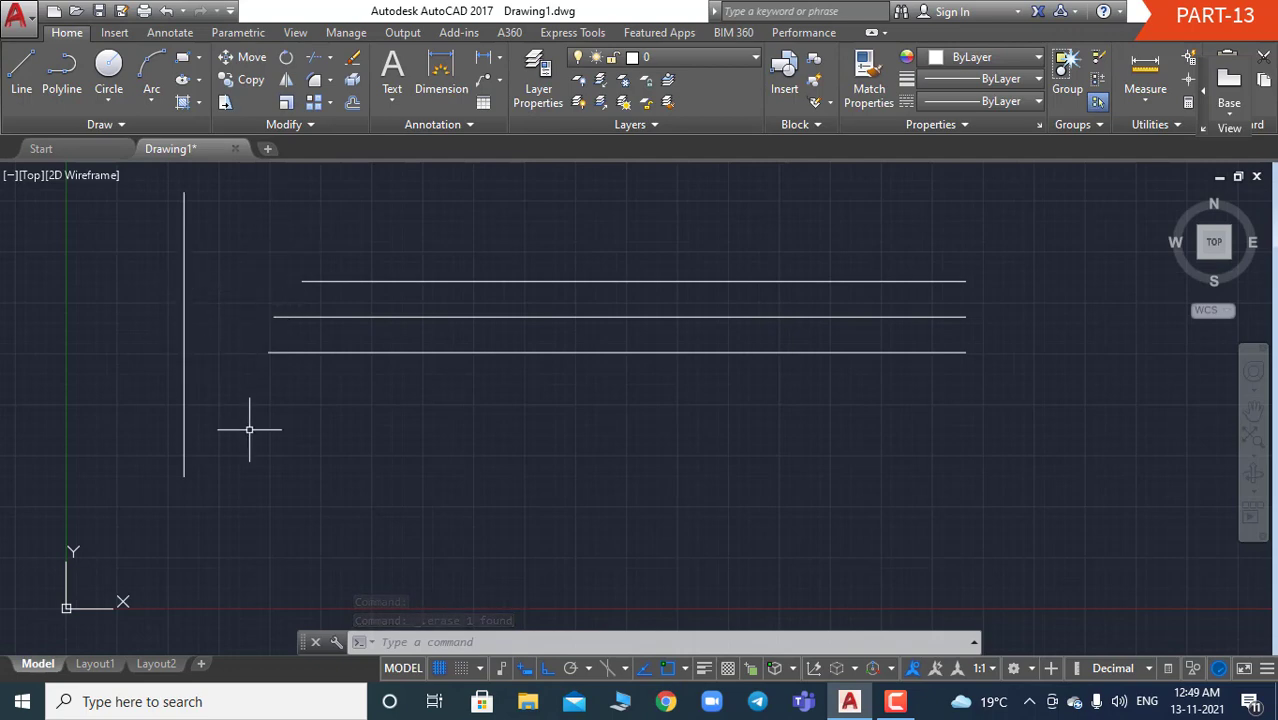
{"action": "type", "text": "ex"}
{"action": "key", "text": "Return"}
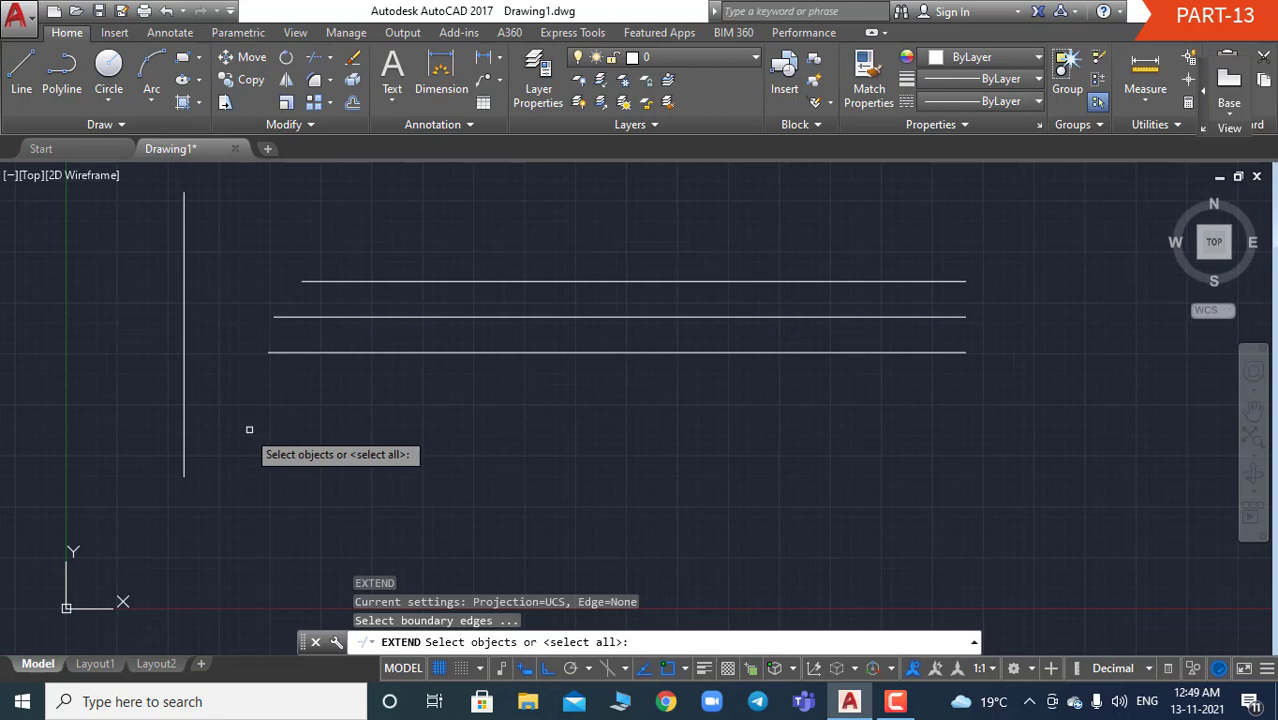
- Extend the bottom, middle and top lines left to the left vertical boundary
{"action": "left_click", "coordinate": [182, 350]}
{"action": "key", "text": "Return"}
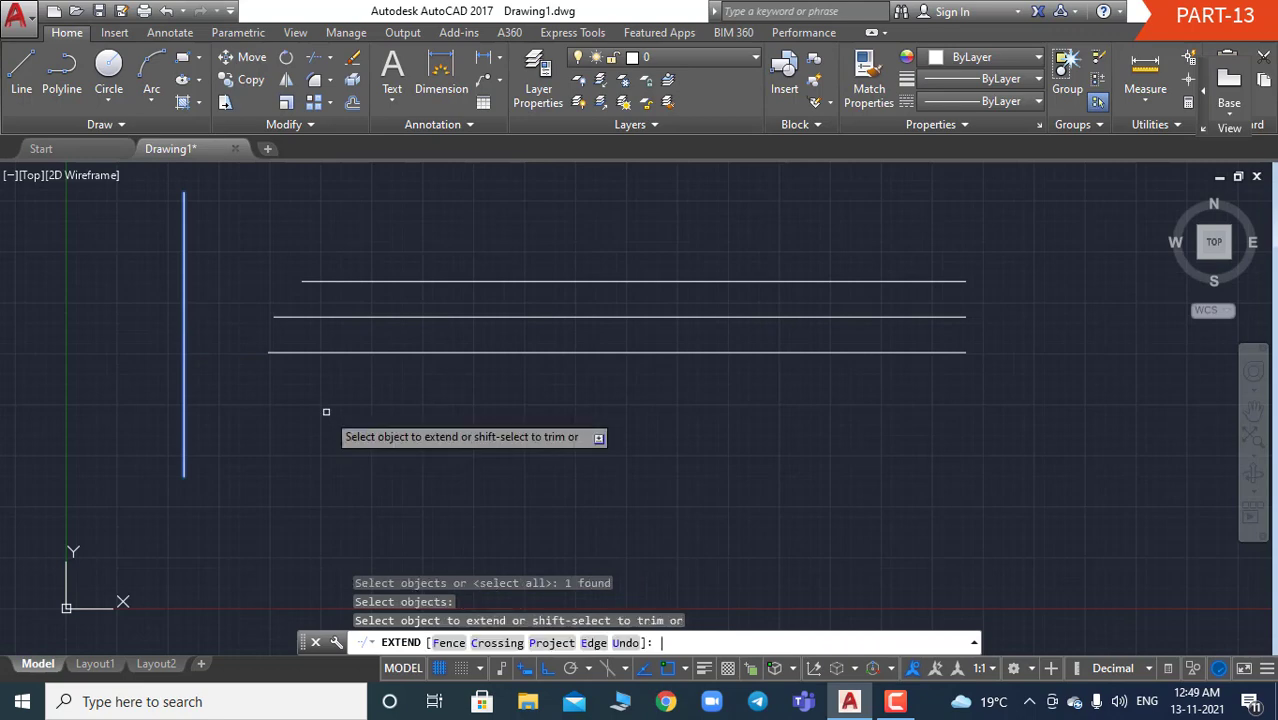
{"action": "left_click", "coordinate": [296, 351]}
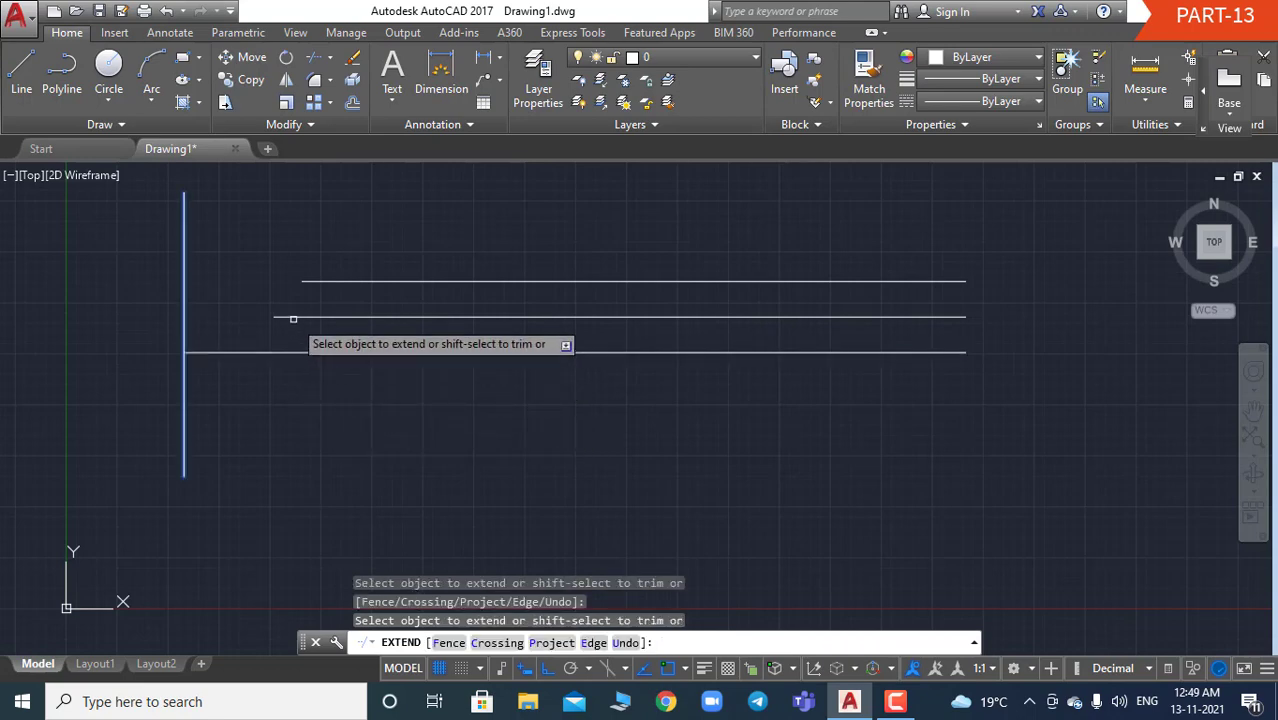
{"action": "left_click", "coordinate": [291, 317]}
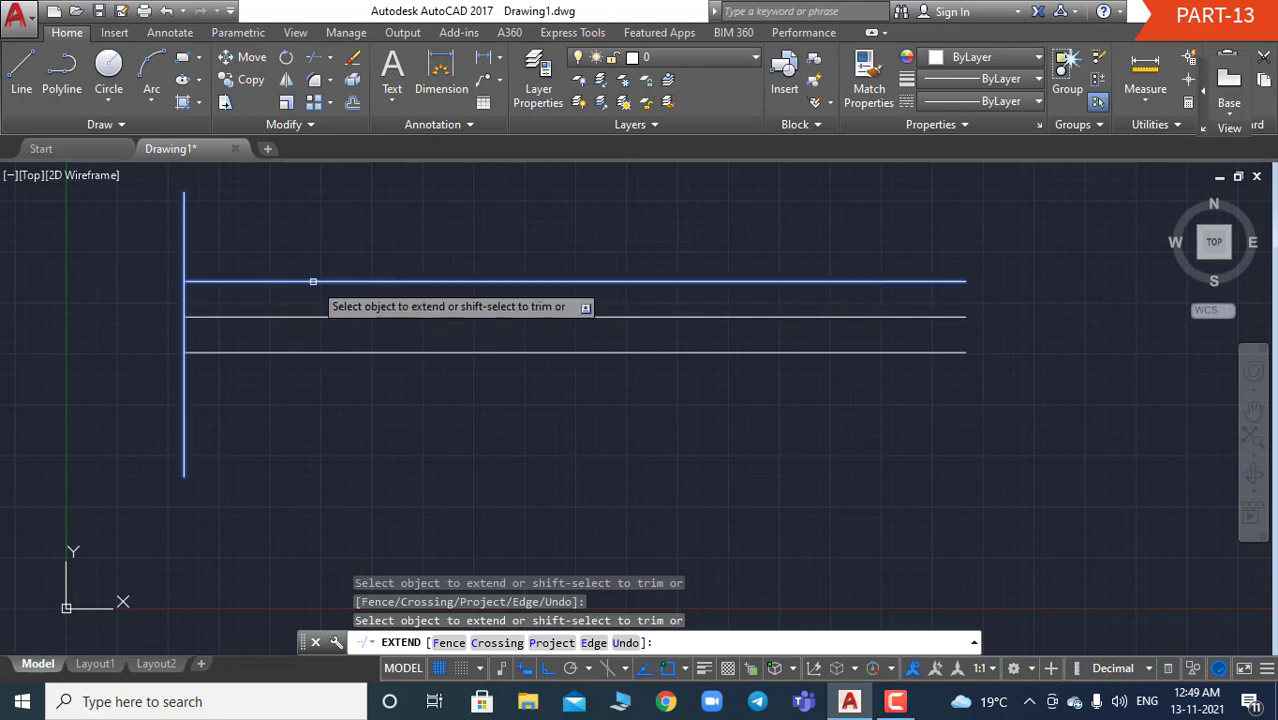
{"action": "left_click", "coordinate": [313, 281]}
{"action": "key", "text": "Escape"}
{"action": "key", "text": "Escape"}
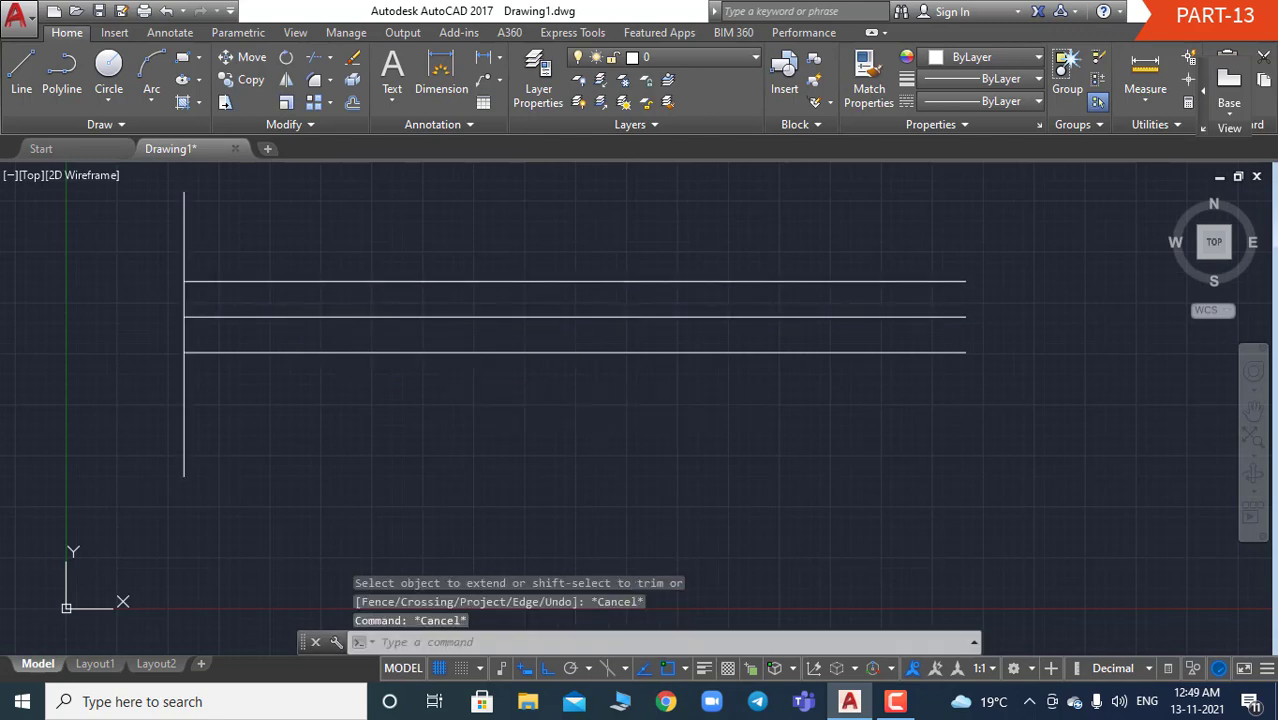
{"action": "key", "text": "Escape"}
{"action": "key", "text": "Escape"}
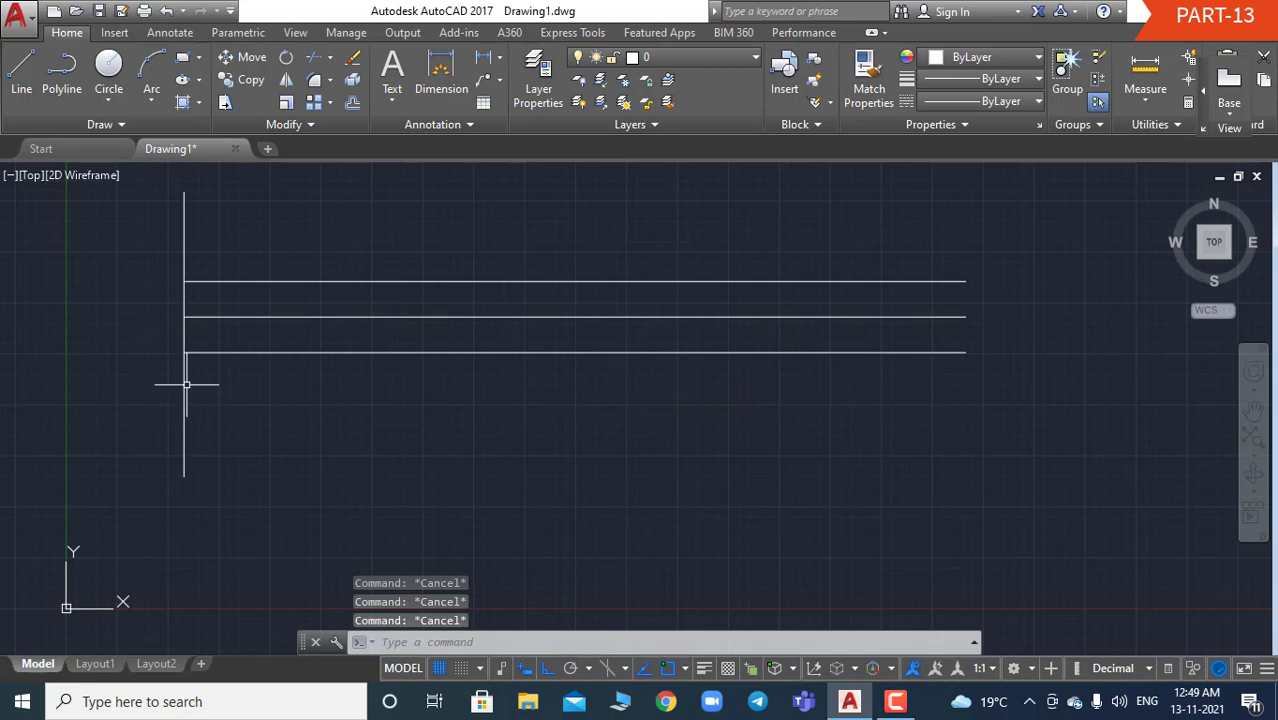
- Delete the left vertical boundary line
{"action": "left_click", "coordinate": [195, 370]}
{"action": "left_click", "coordinate": [182, 384]}
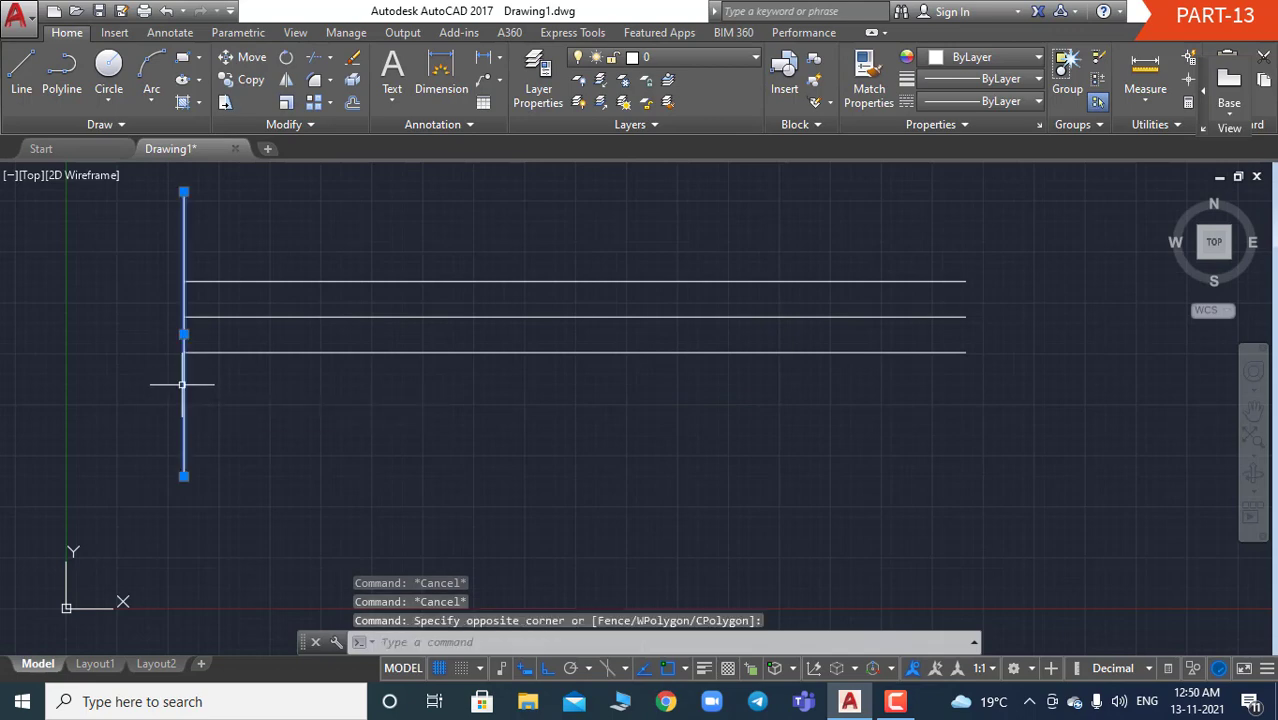
{"action": "key", "text": "Delete"}
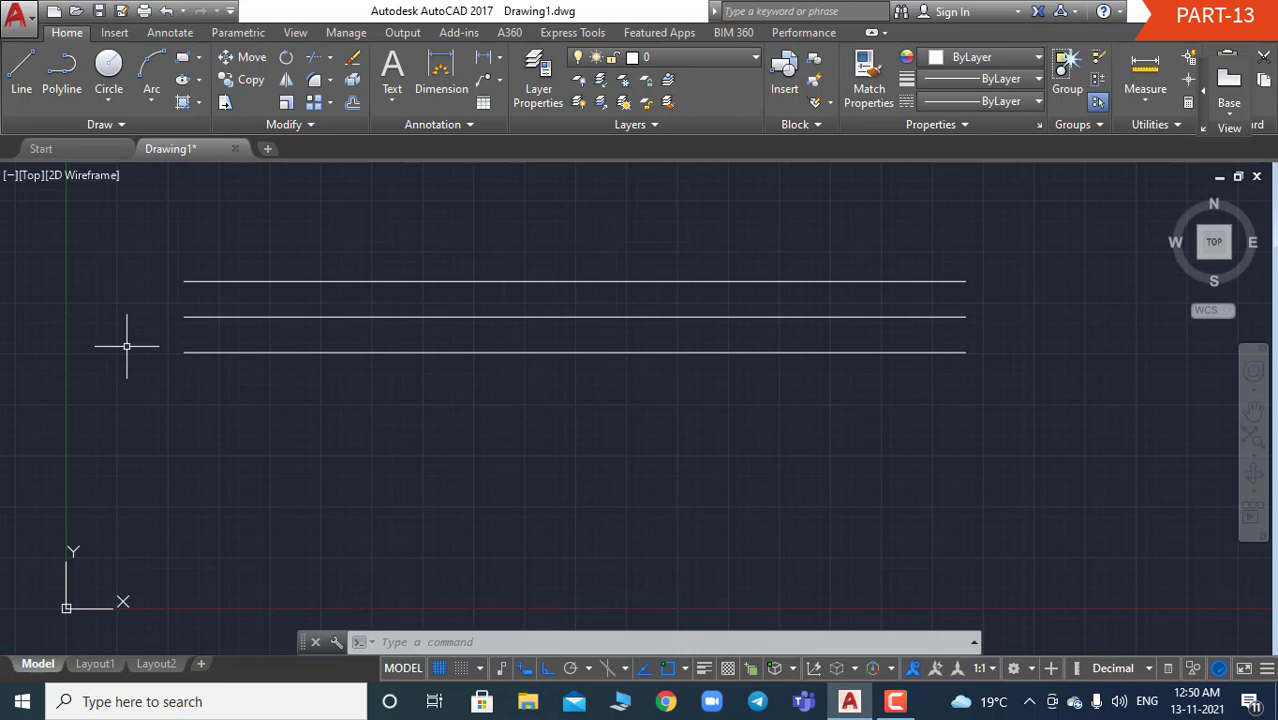
- Draw the first two vertical lines from above the top horizontal to below the bottom one
{"action": "type", "text": "l"}
{"action": "key", "text": "Return"}
{"action": "left_click", "coordinate": [413, 209]}
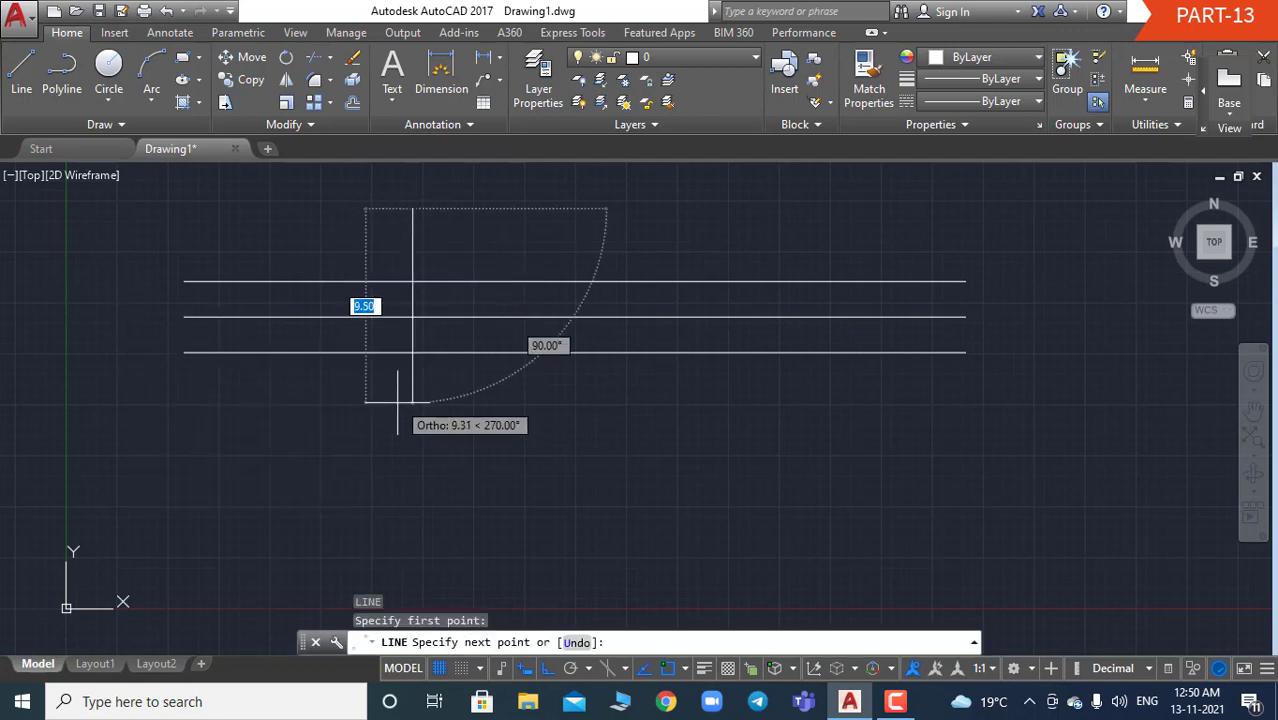
{"action": "left_click", "coordinate": [410, 432]}
{"action": "key", "text": "Escape"}
{"action": "key", "text": "Escape"}
{"action": "key", "text": "Escape"}
{"action": "key", "text": "Escape"}
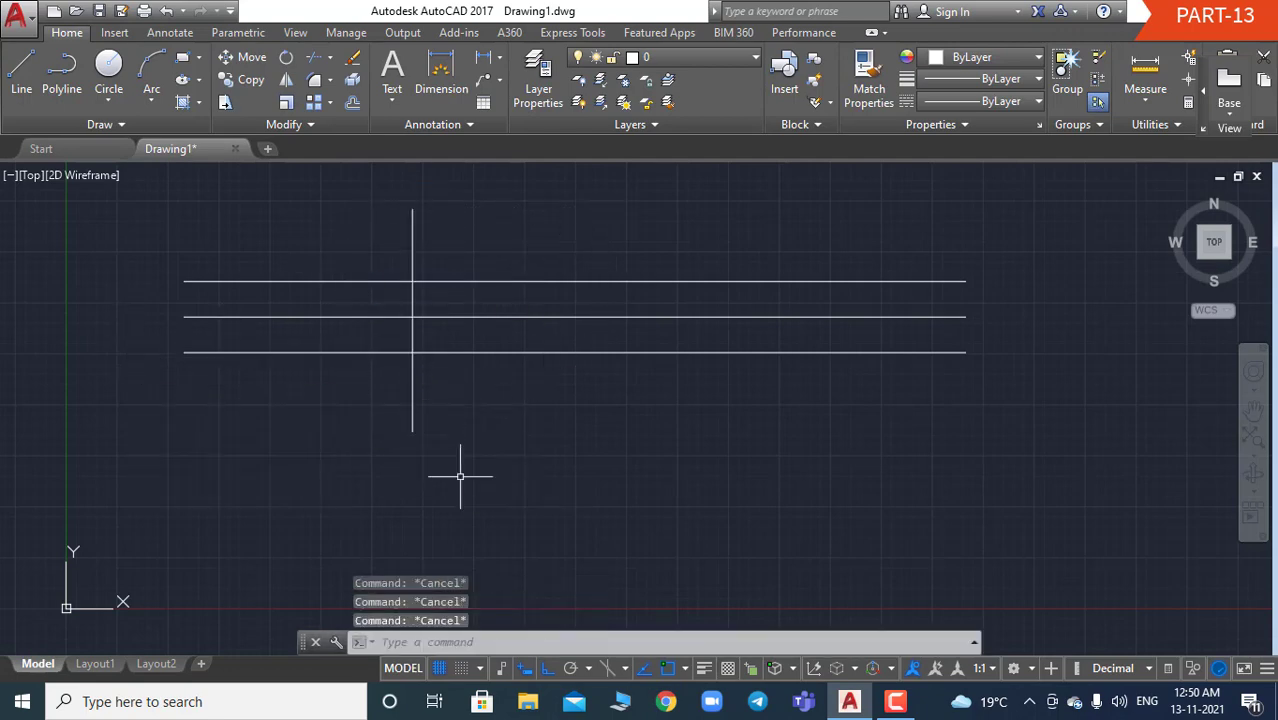
{"action": "type", "text": "l"}
{"action": "key", "text": "Return"}
{"action": "left_click", "coordinate": [479, 216]}
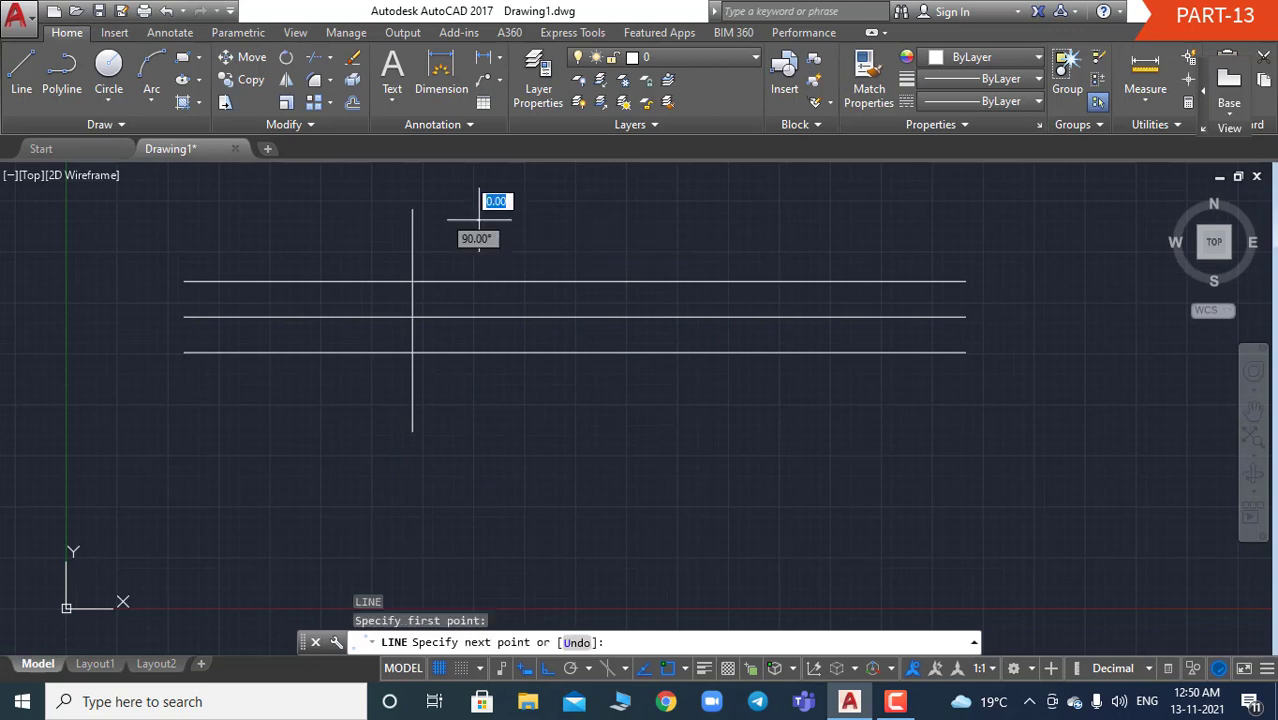
{"action": "left_click", "coordinate": [477, 403]}
{"action": "key", "text": "Escape"}
{"action": "key", "text": "Escape"}
{"action": "key", "text": "Escape"}
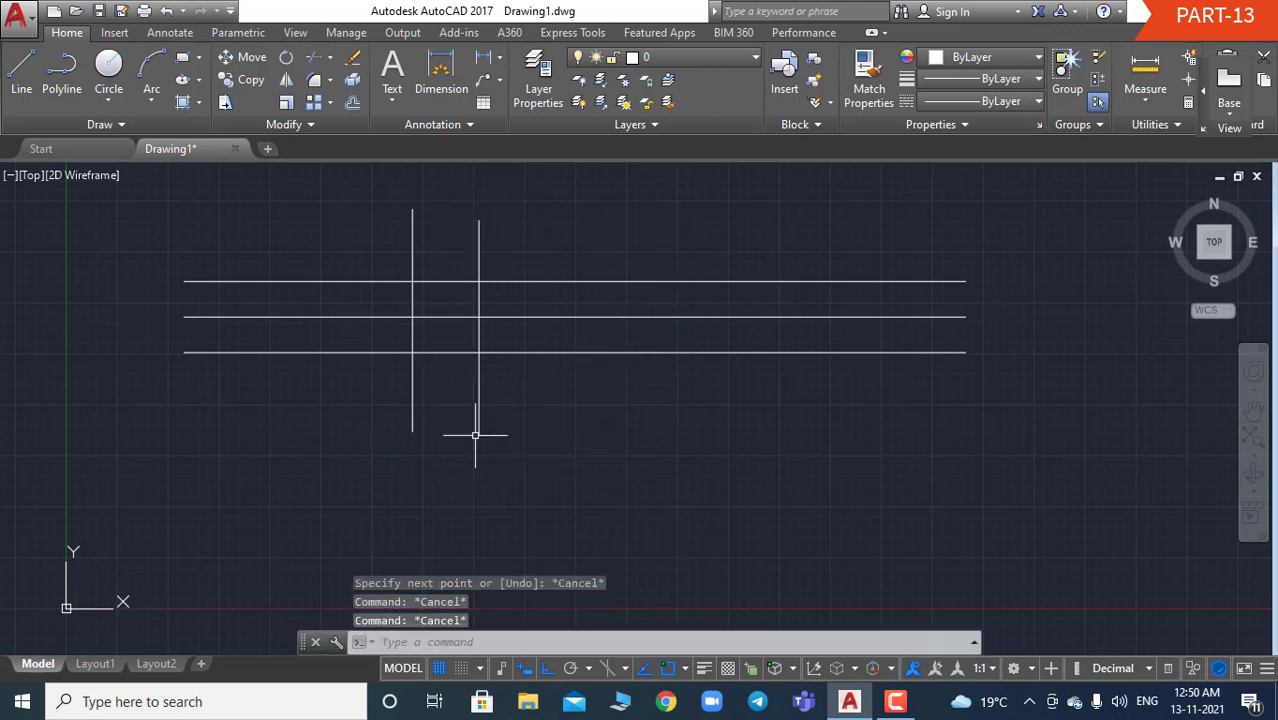
- Draw the third and fourth vertical lines crossing all three horizontals
{"action": "type", "text": "l"}
{"action": "key", "text": "Return"}
{"action": "left_click", "coordinate": [569, 213]}
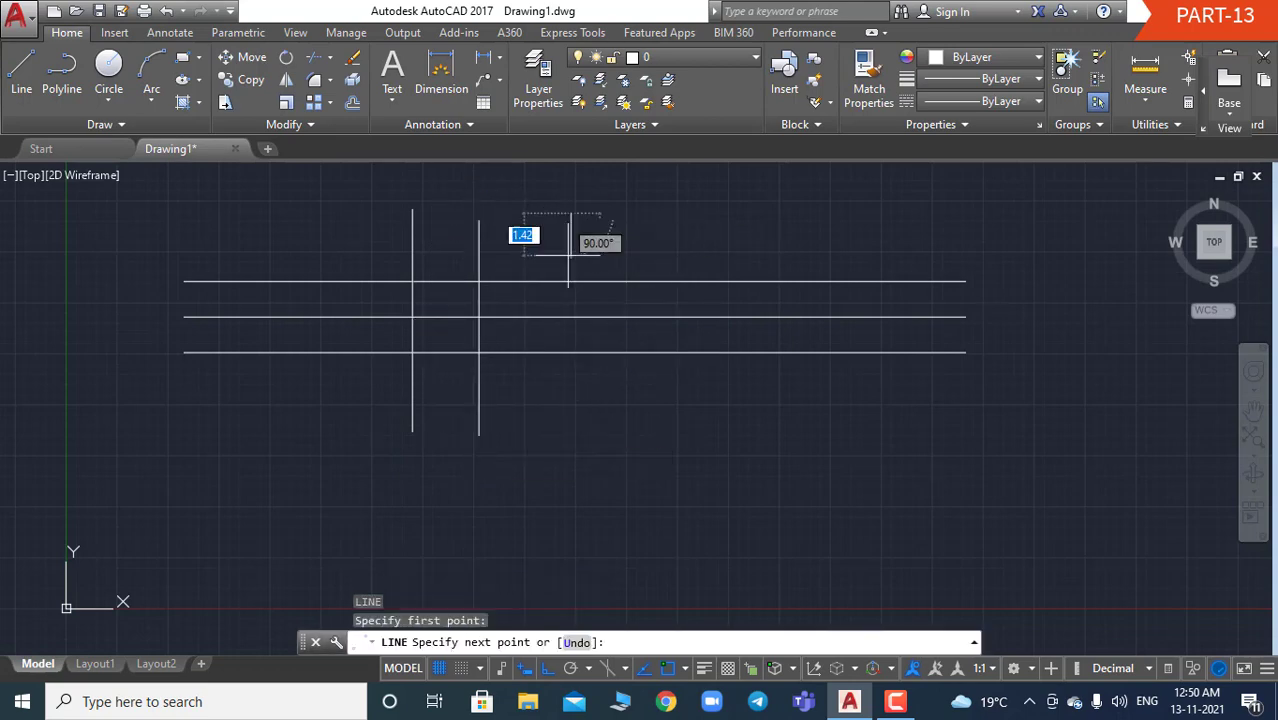
{"action": "left_click", "coordinate": [570, 435]}
{"action": "key", "text": "Escape"}
{"action": "key", "text": "Escape"}
{"action": "key", "text": "Escape"}
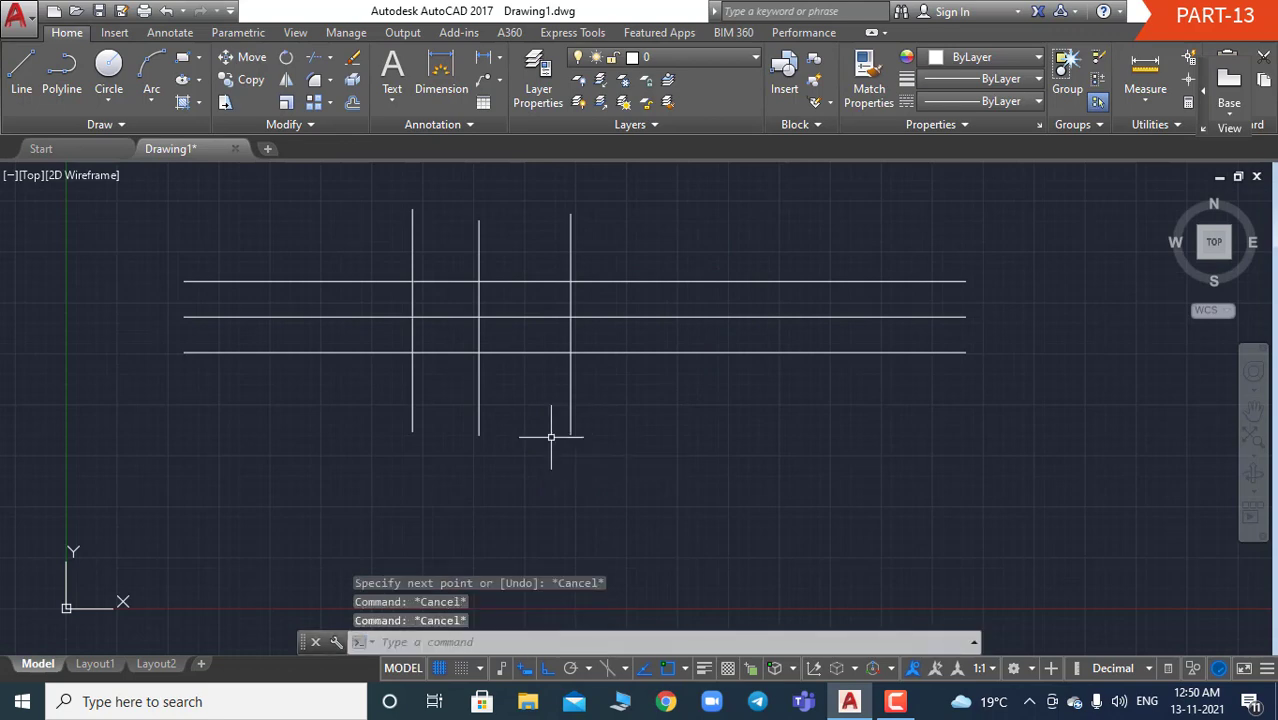
{"action": "type", "text": "l"}
{"action": "key", "text": "Return"}
{"action": "left_click", "coordinate": [658, 204]}
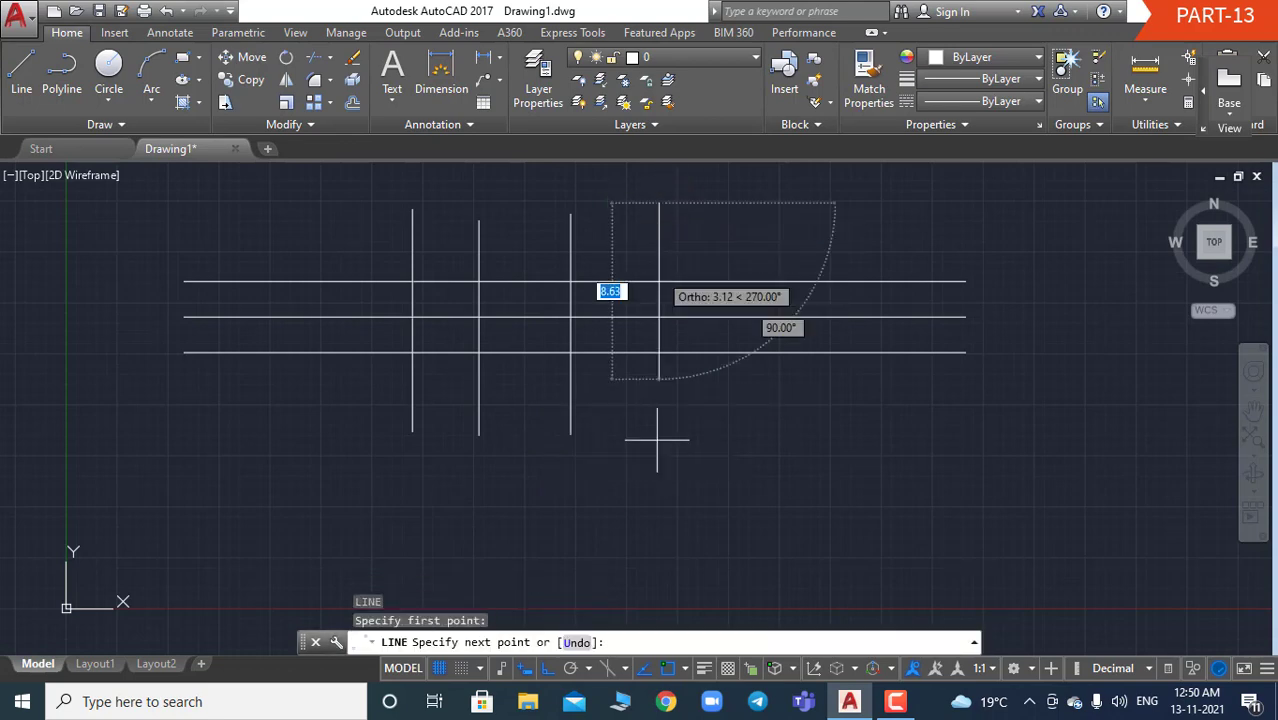
{"action": "key", "text": "Escape"}
{"action": "key", "text": "Escape"}
{"action": "key", "text": "Escape"}
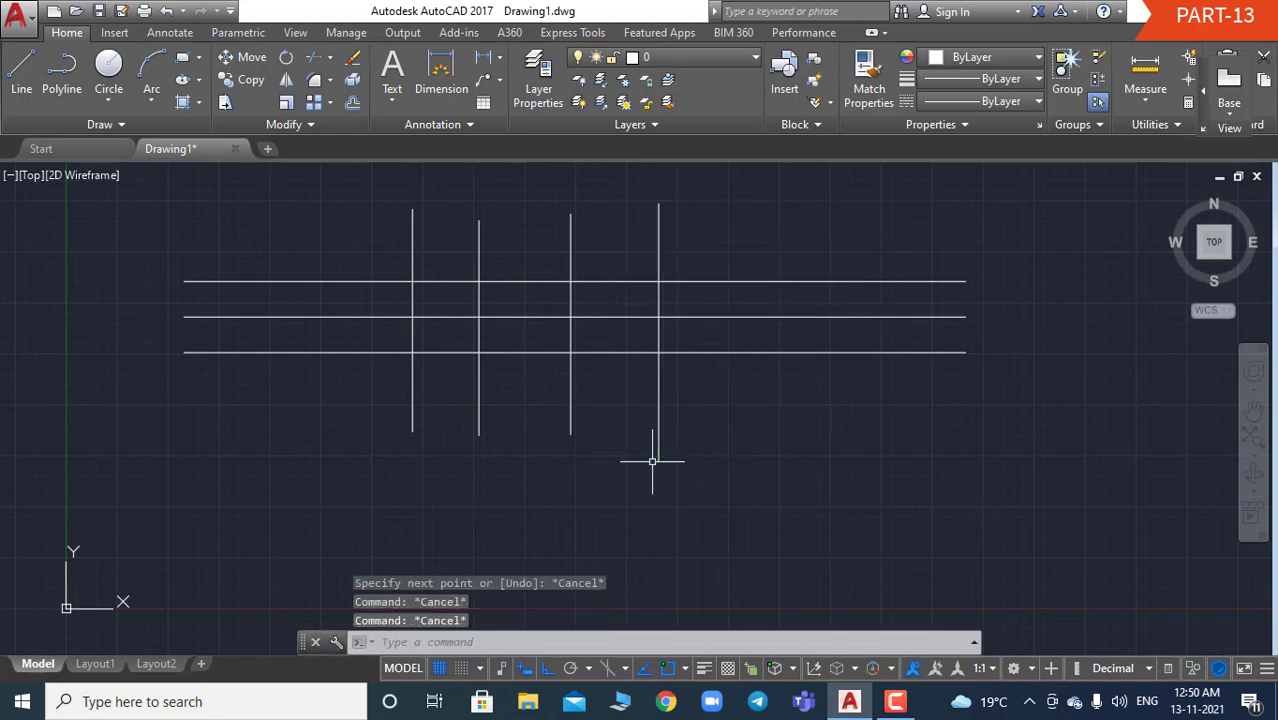
{"action": "type", "text": "T"}
{"action": "key", "text": "Escape"}
- Trim the overhanging line ends into a table outline, then undo those trims
{"action": "type", "text": "T"}
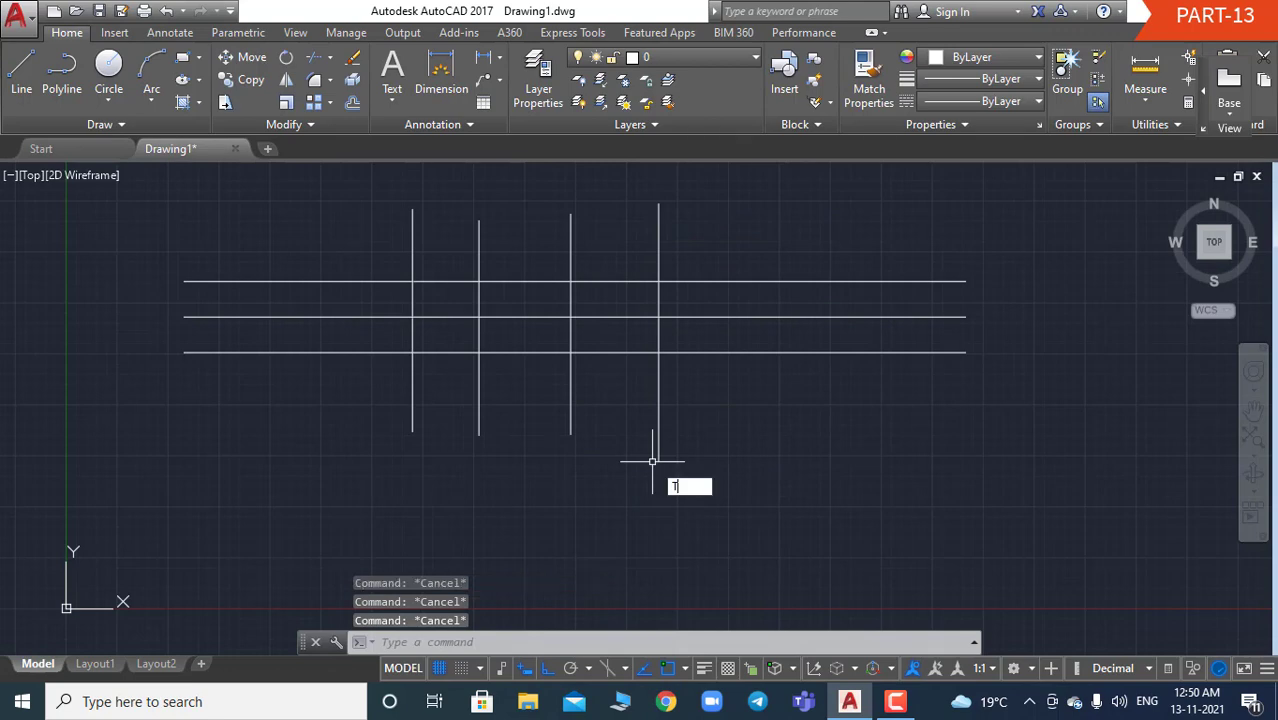
{"action": "type", "text": "RIM"}
{"action": "key", "text": "Return"}
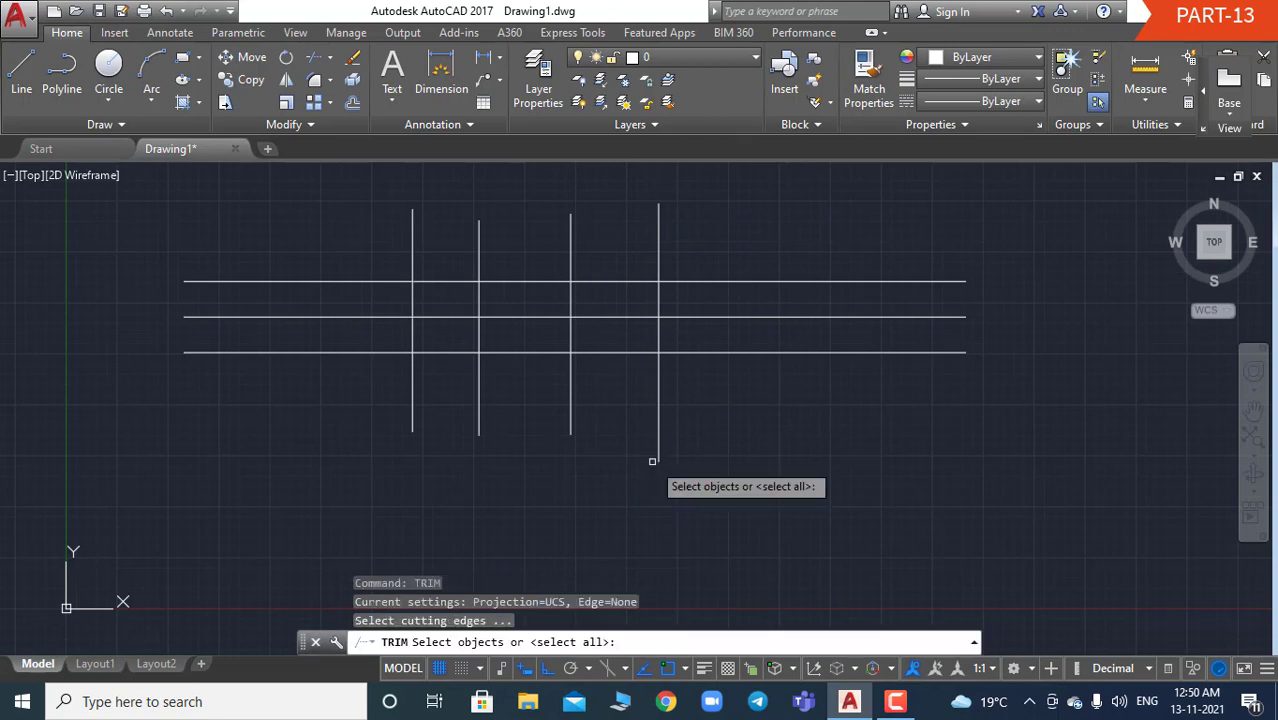
{"action": "key", "text": "Return"}
{"action": "mouse_move", "coordinate": [850, 437]}
{"action": "left_mouse_down"}
{"action": "mouse_move", "coordinate": [725, 201]}
{"action": "mouse_move", "coordinate": [351, 235]}
{"action": "mouse_move", "coordinate": [329, 259]}
{"action": "mouse_move", "coordinate": [313, 356]}
{"action": "left_mouse_up"}
{"action": "left_click_drag", "start_coordinate": [764, 447], "coordinate": [285, 393]}
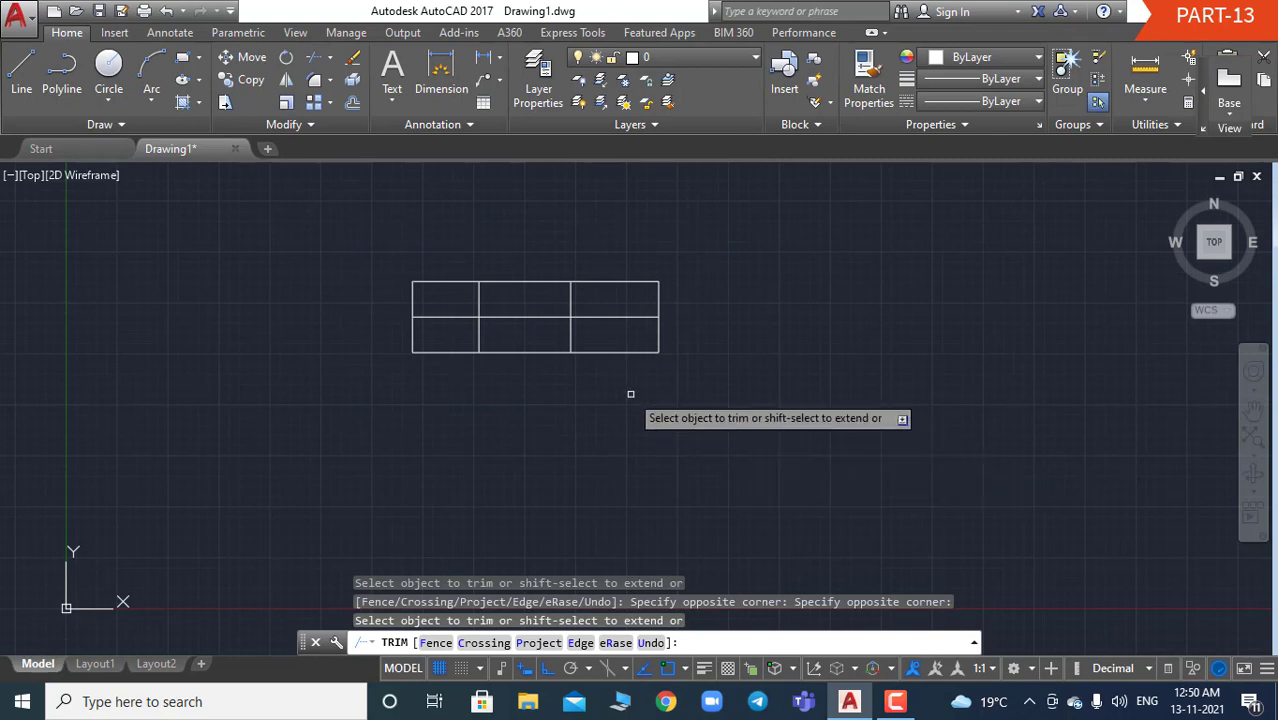
{"action": "left_click", "coordinate": [570, 299]}
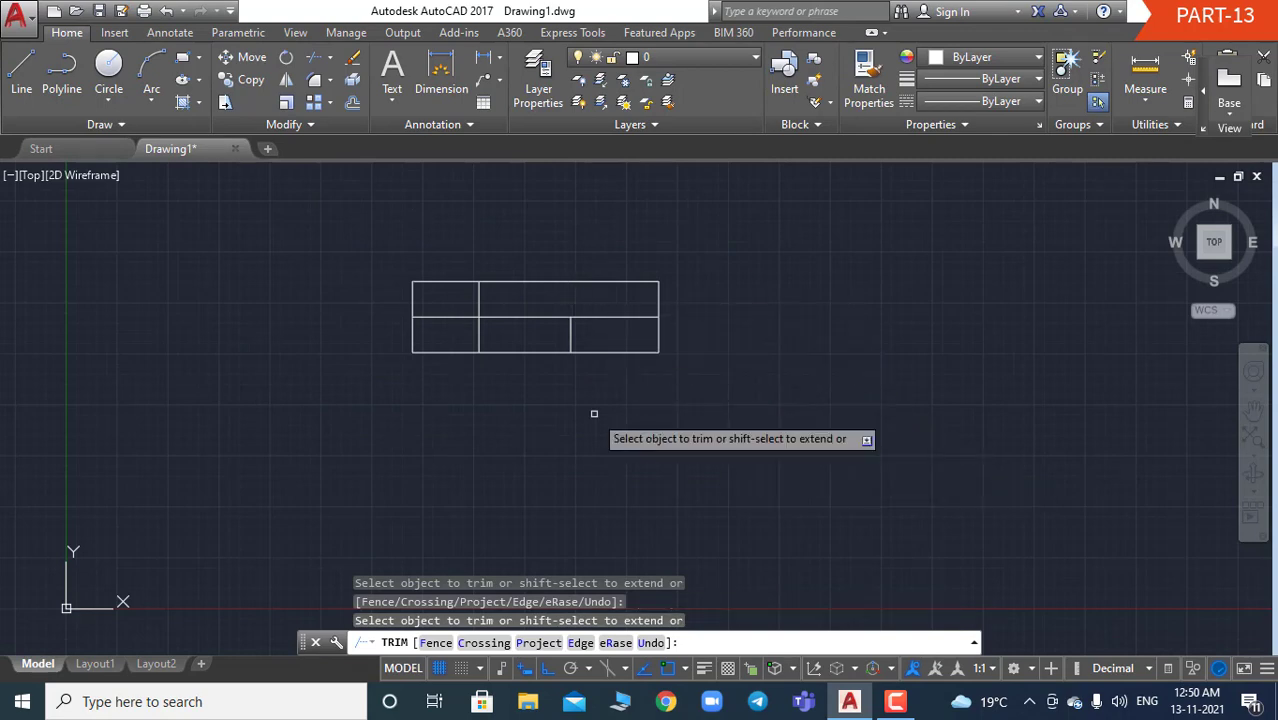
{"action": "key", "text": "Escape"}
{"action": "key", "text": "Escape"}
{"action": "key", "text": "Escape"}
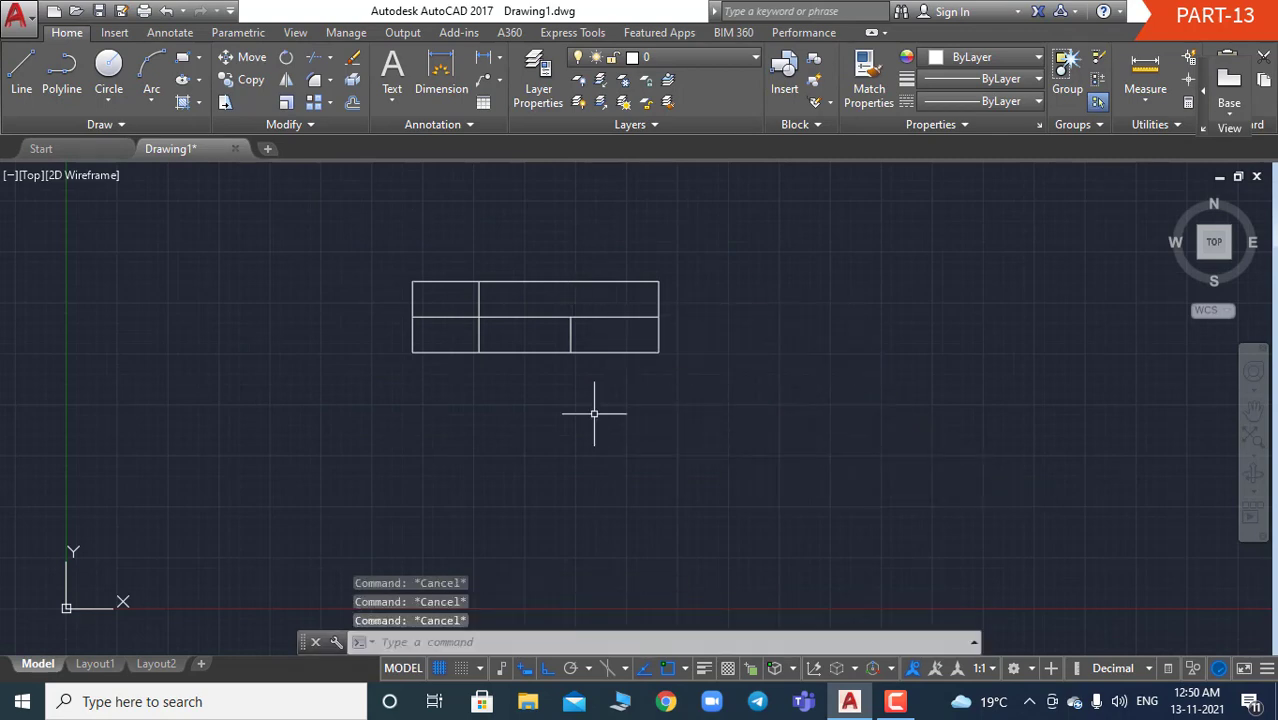
{"action": "key", "text": "ctrl+z"}
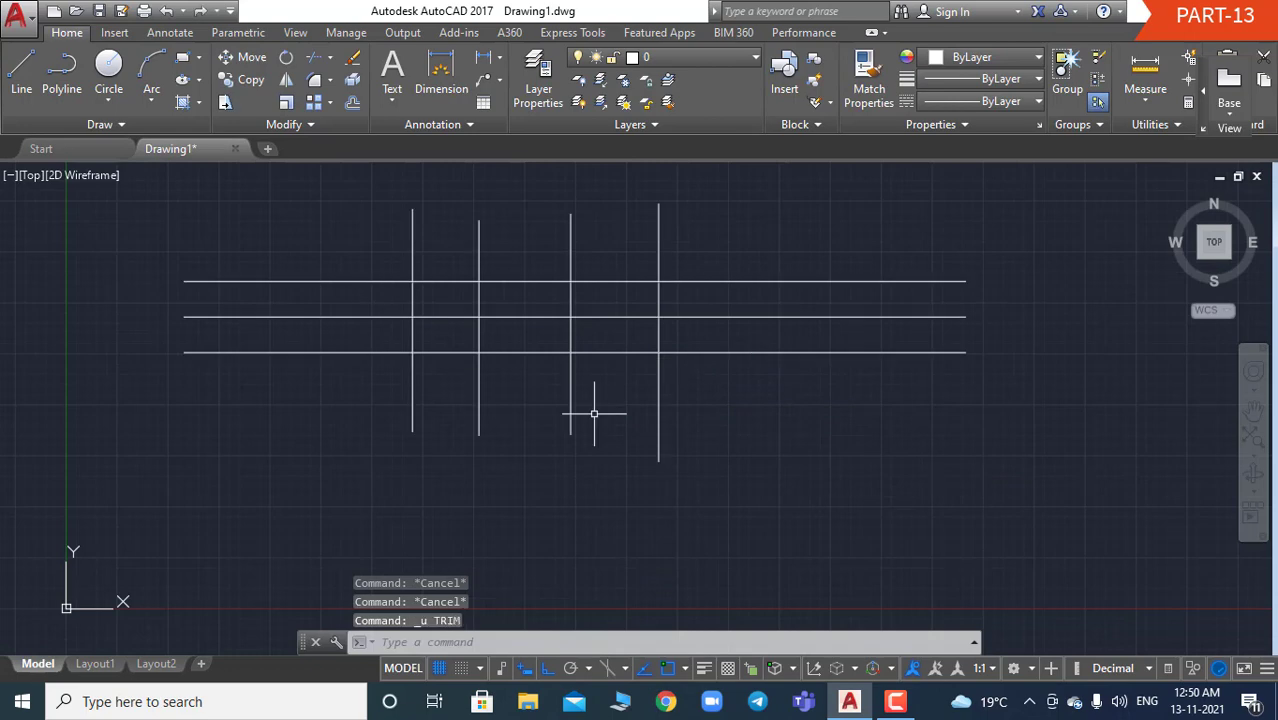
- Re-trim the right ends, left stubs, vertical tails and the second vertical's top-row piece
{"action": "type", "text": "trim"}
{"action": "key", "text": "Return"}
{"action": "key", "text": "Return"}
{"action": "mouse_move", "coordinate": [870, 448]}
{"action": "left_mouse_down"}
{"action": "mouse_move", "coordinate": [742, 228]}
{"action": "mouse_move", "coordinate": [322, 251]}
{"action": "mouse_move", "coordinate": [322, 400]}
{"action": "left_mouse_up"}
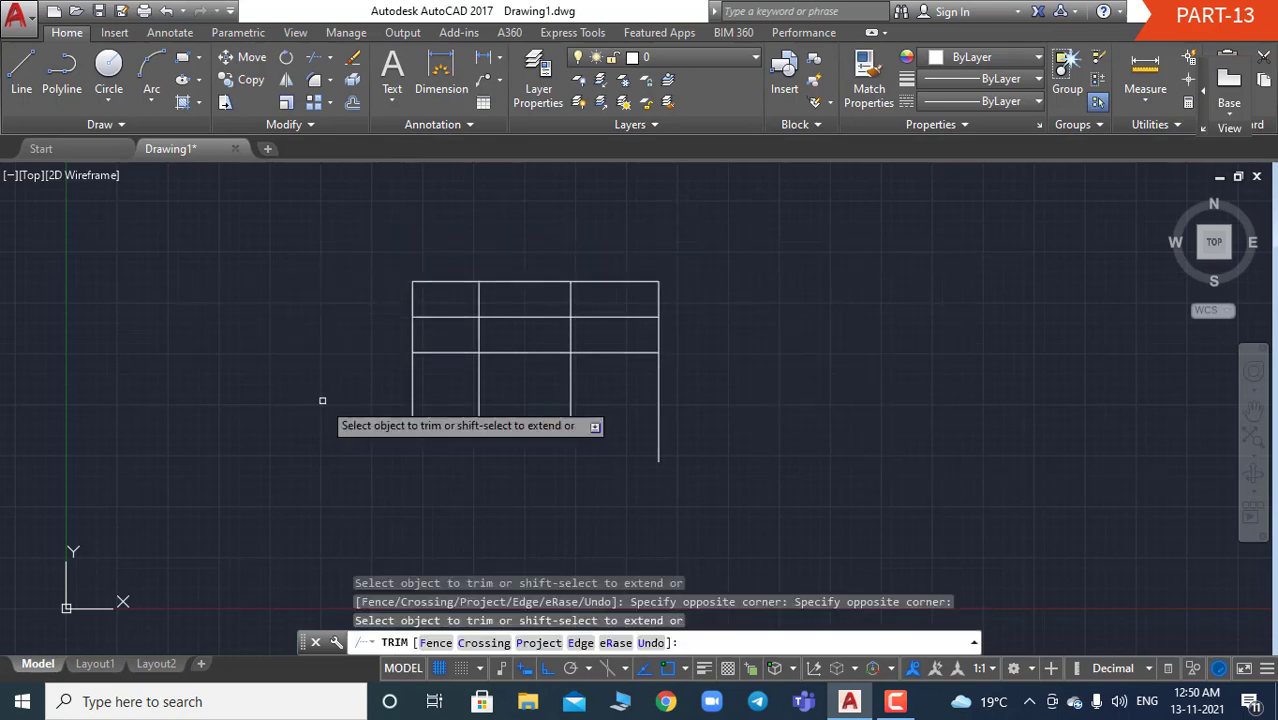
{"action": "left_click_drag", "start_coordinate": [844, 450], "coordinate": [261, 425]}
{"action": "left_click", "coordinate": [261, 425]}
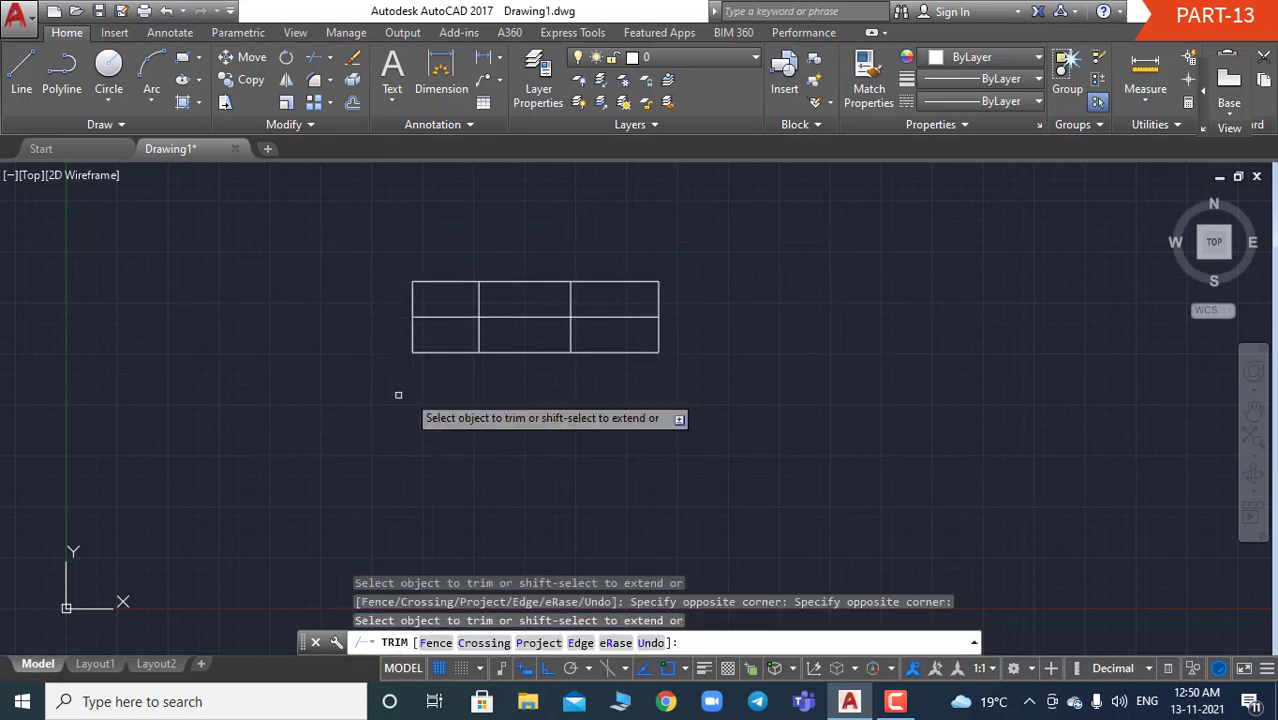
{"action": "left_click", "coordinate": [478, 300]}
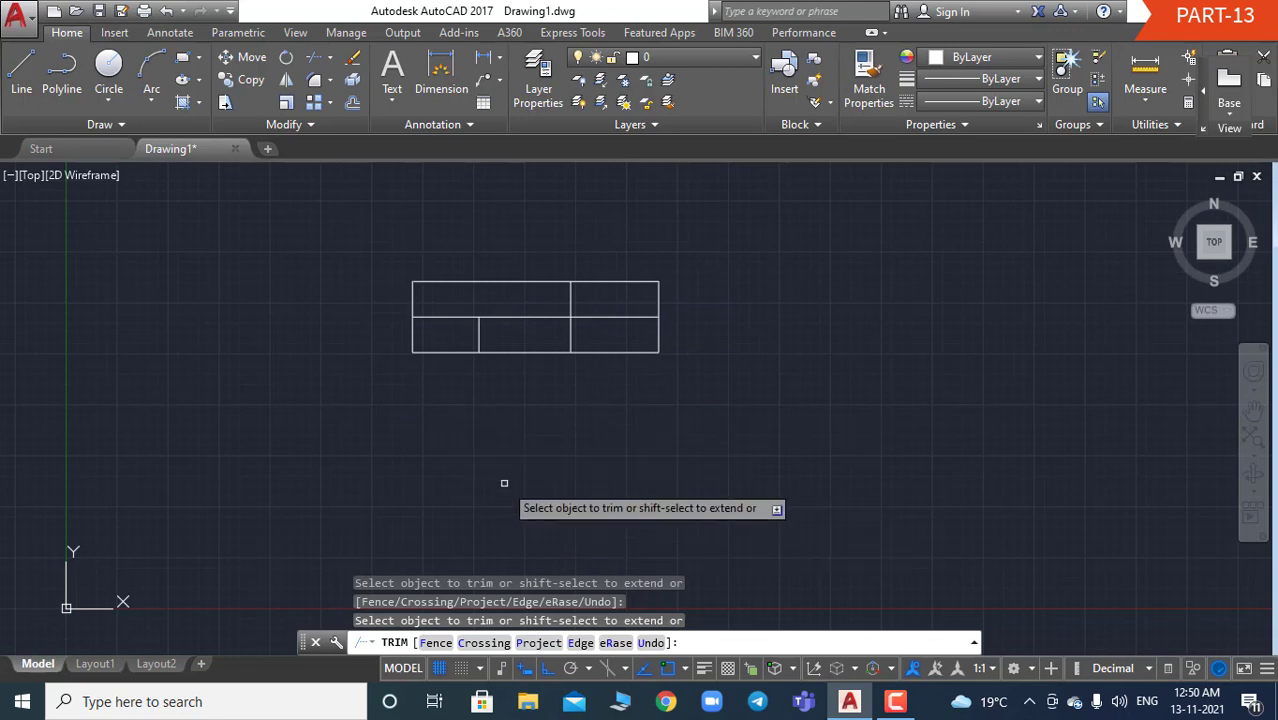
{"action": "key", "text": "Escape"}
{"action": "key", "text": "Escape"}
{"action": "key", "text": "Escape"}
{"action": "key", "text": "Escape"}
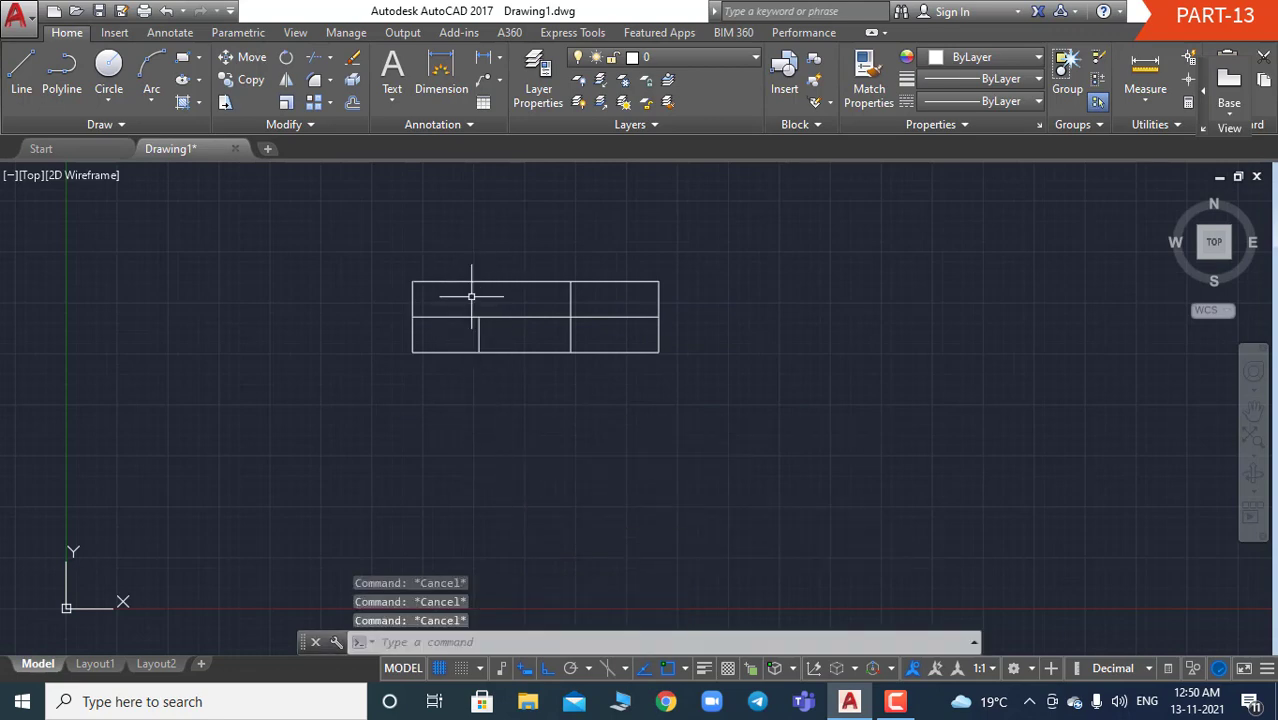
- Extend the short lower-left divider up to the table's top edge
{"action": "type", "text": "EX"}
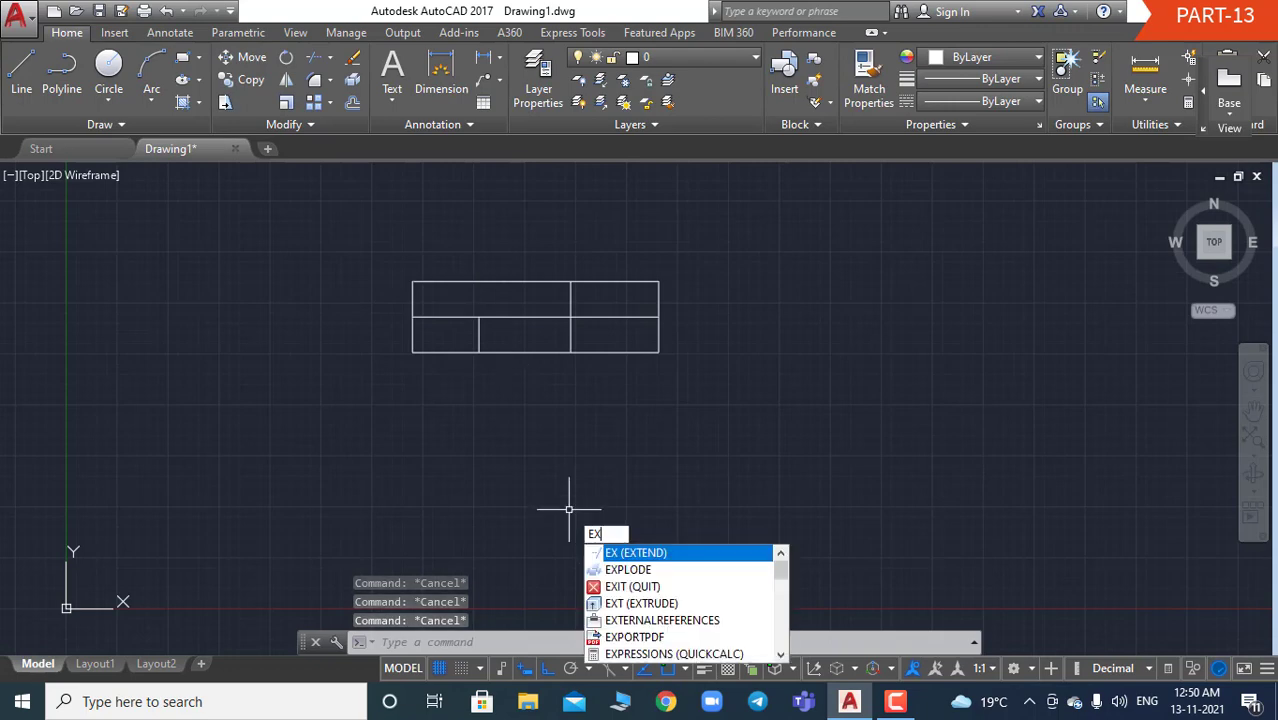
{"action": "key", "text": "Return"}
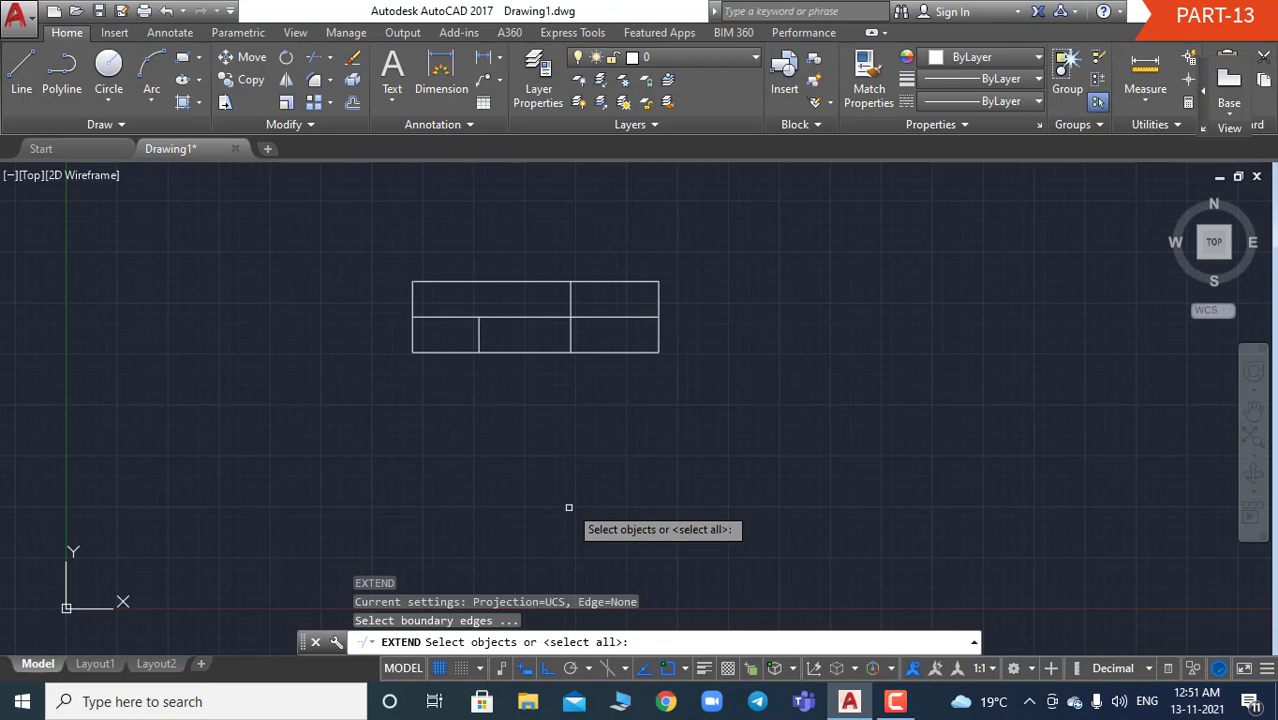
{"action": "left_click", "coordinate": [472, 282]}
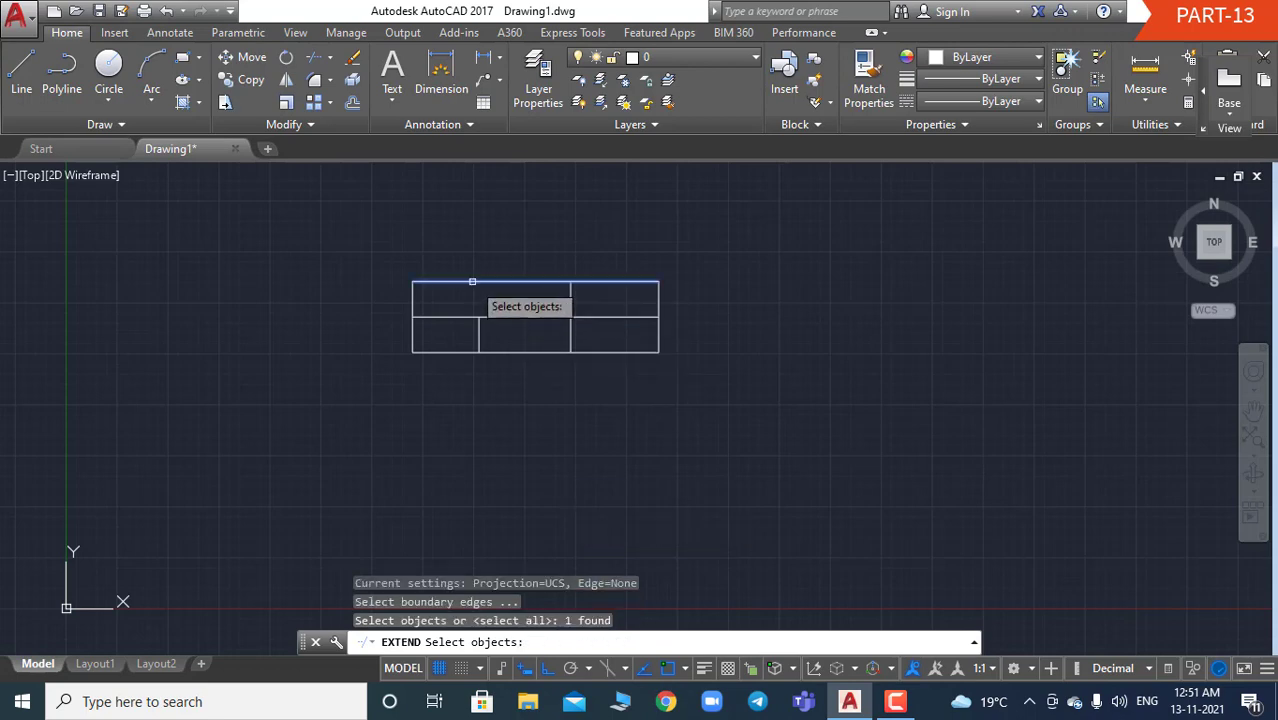
{"action": "key", "text": "Return"}
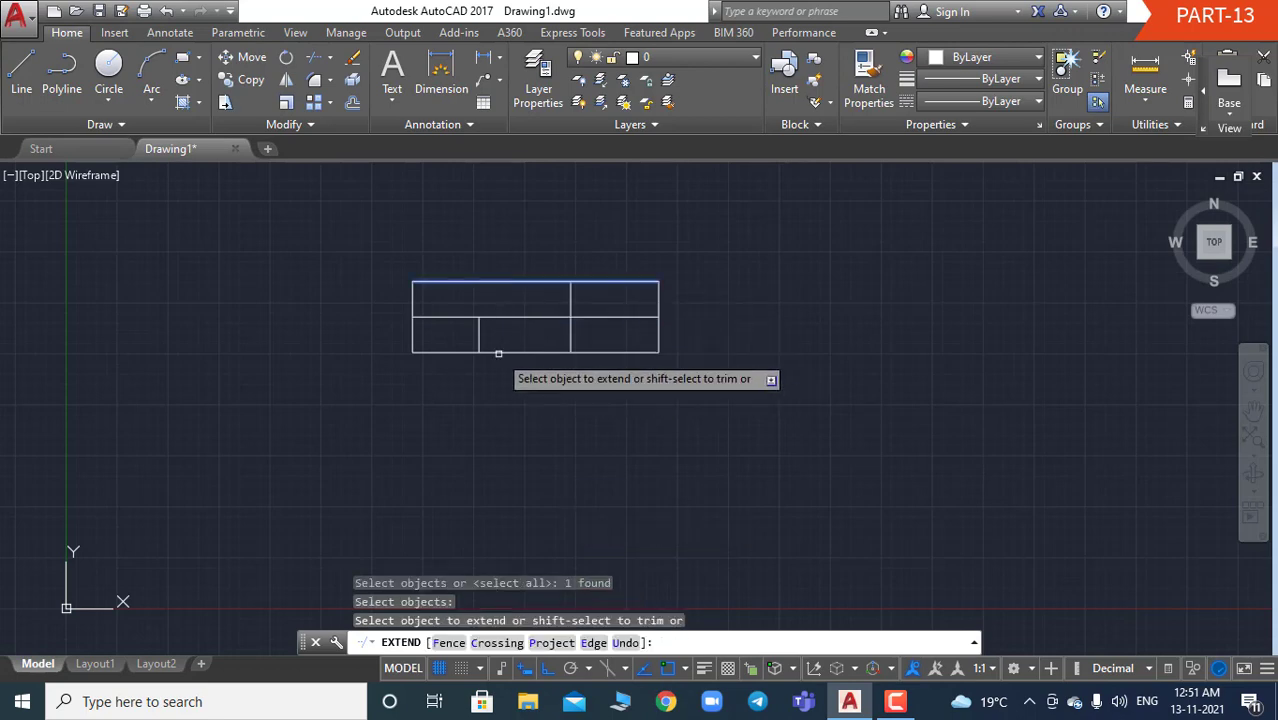
{"action": "left_click", "coordinate": [478, 333]}
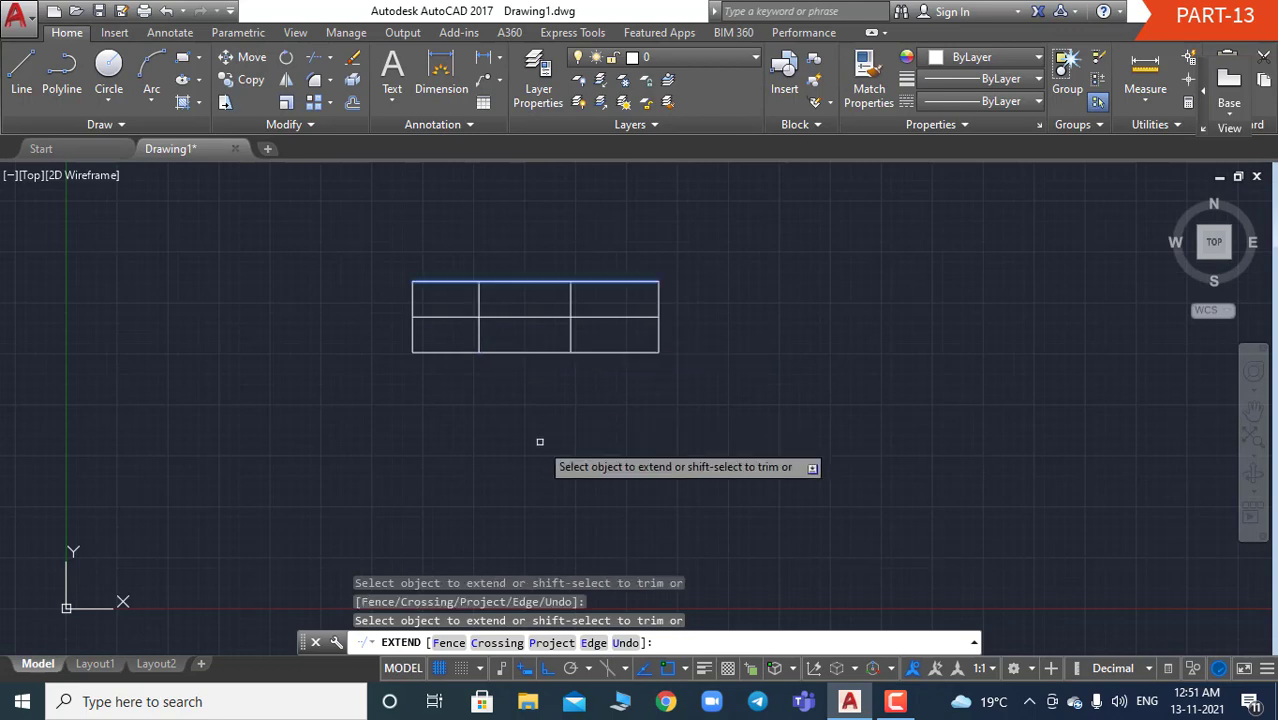
{"action": "key", "text": "Escape"}
{"action": "key", "text": "Escape"}
{"action": "key", "text": "Escape"}
{"action": "key", "text": "Escape"}
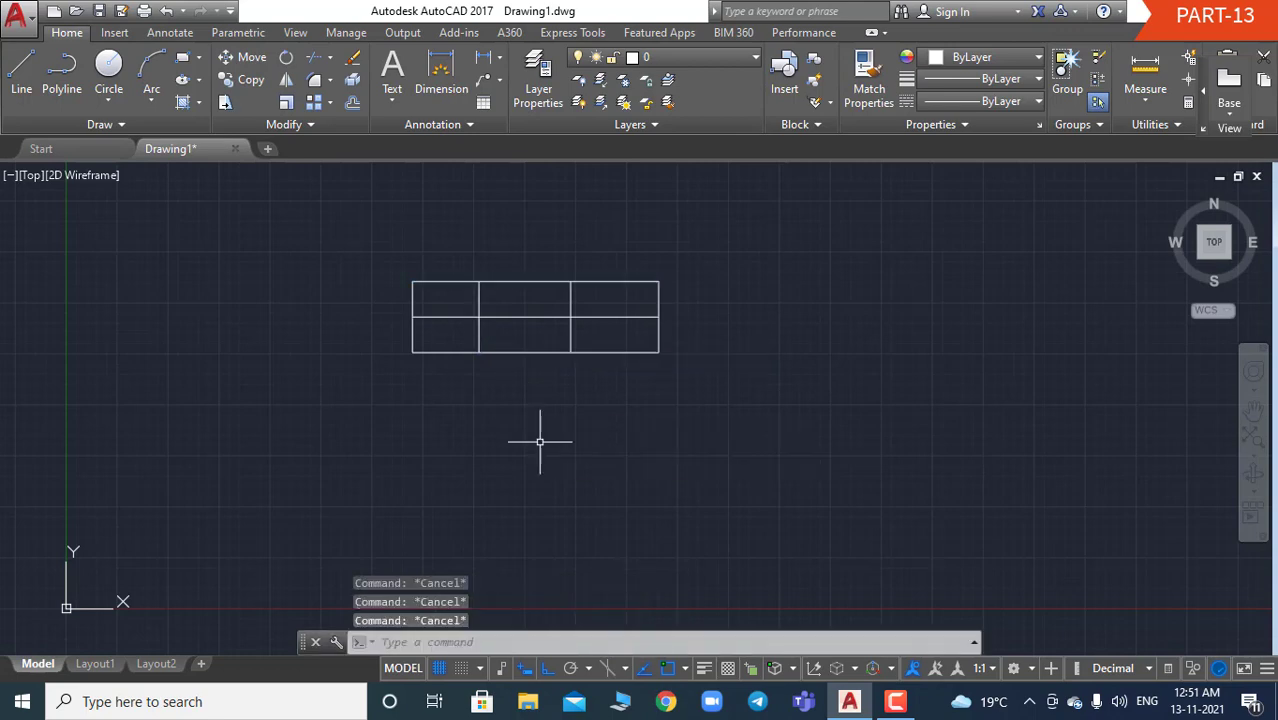